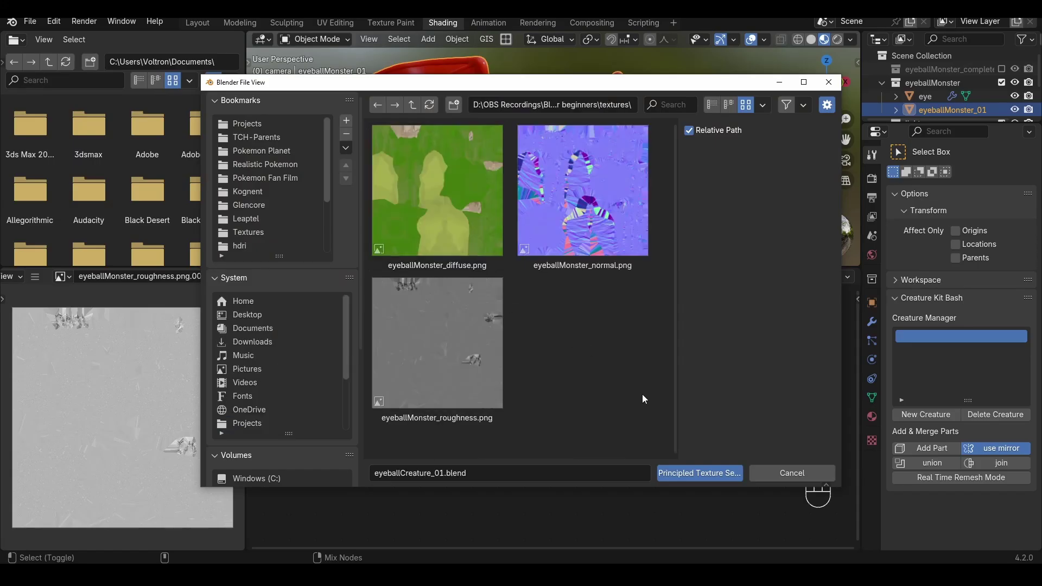
Build nodes from the three eyeballMonster textures with Principled Texture Setup, then raise the normal map strength
left_click_drag(640, 392, 391, 161)
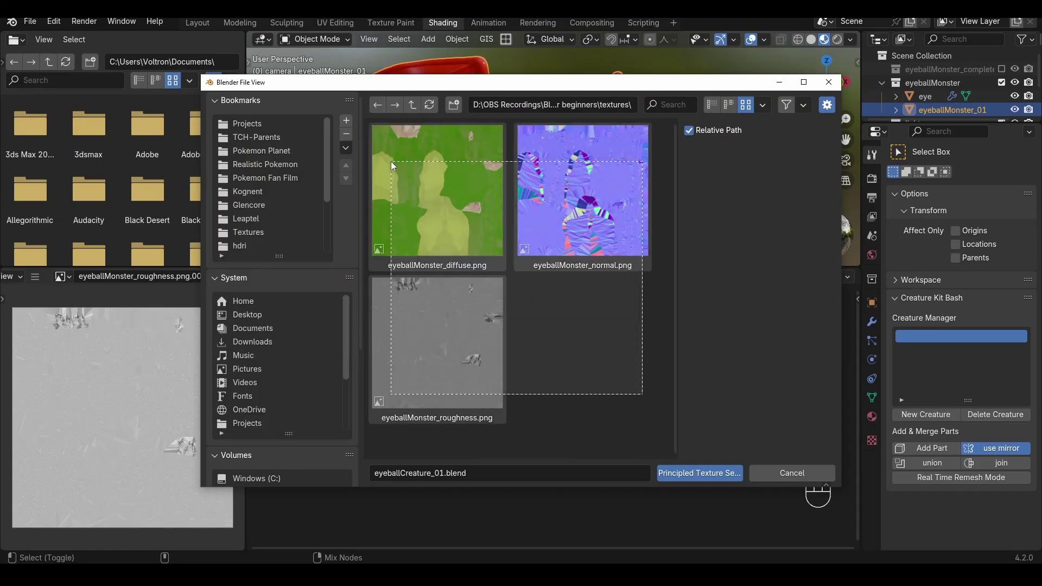
left_click(682, 473)
key("Home")
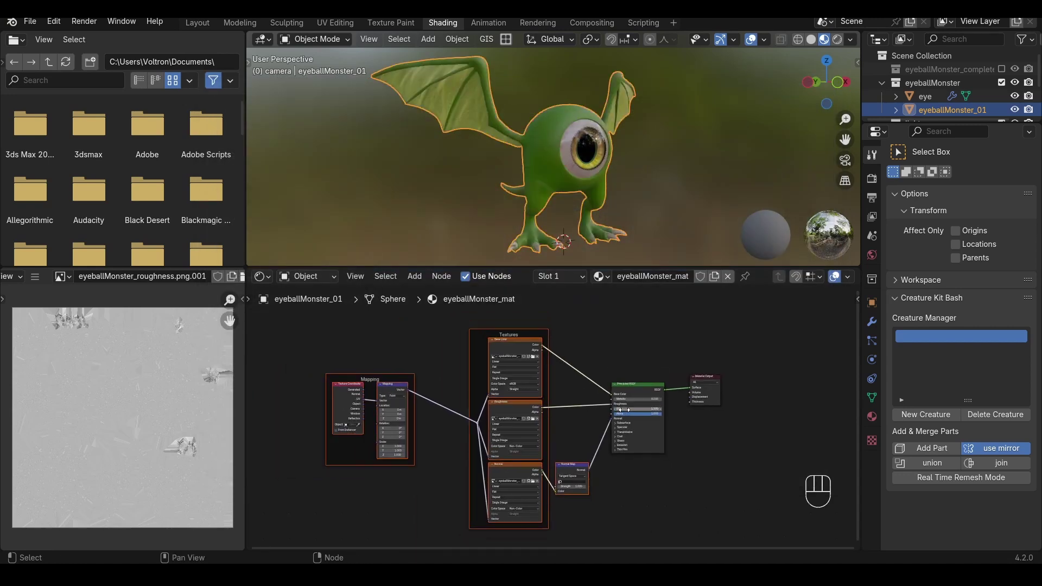
left_click(751, 493)
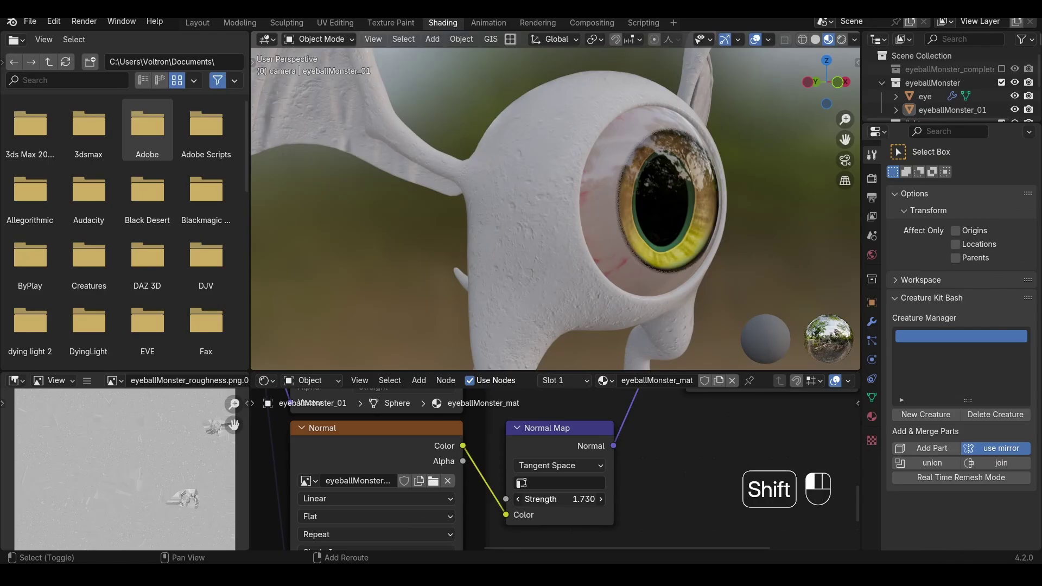
left_click_drag(559, 499, 564, 499, "shift")
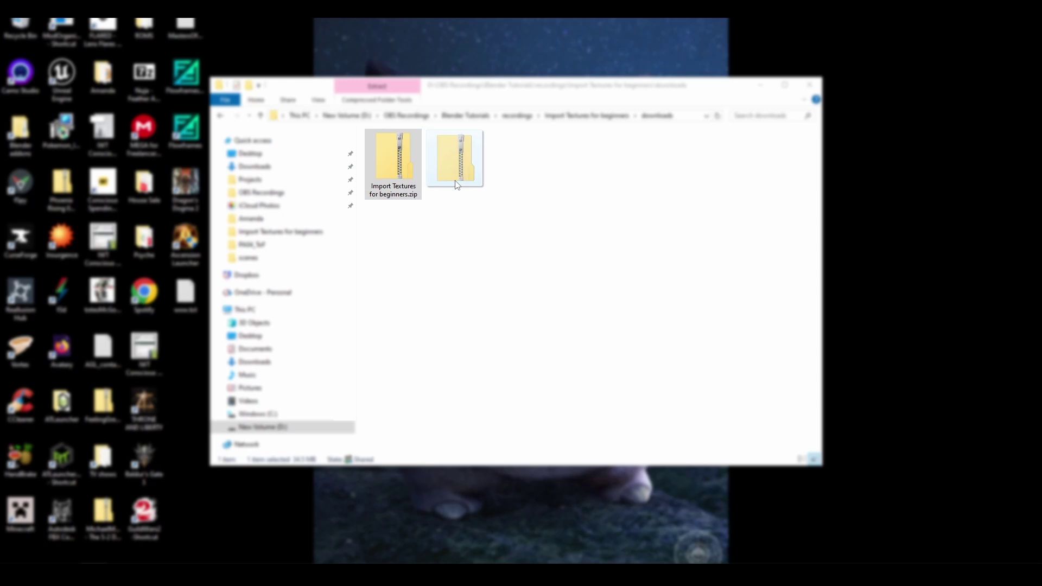
Extract the 'Import Textures for beginners' zip archive
right_click(480, 190)
left_click(513, 215)
left_click(623, 392)
Open eyeballCreature_01.blend from the extracted folder in Blender
left_click(401, 171)
double_click(401, 171)
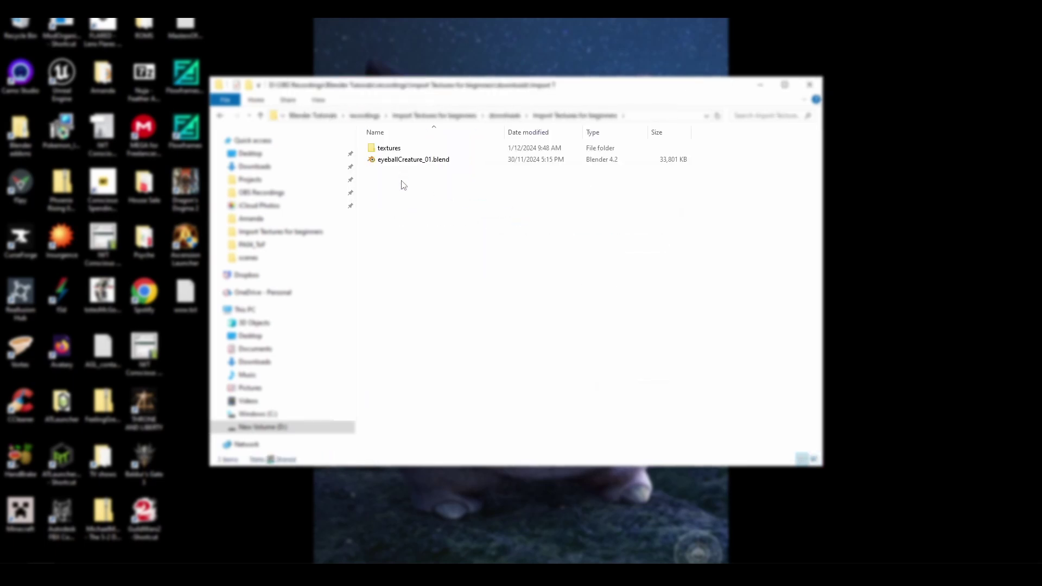
left_click(395, 161)
double_click(387, 149)
left_click(582, 115)
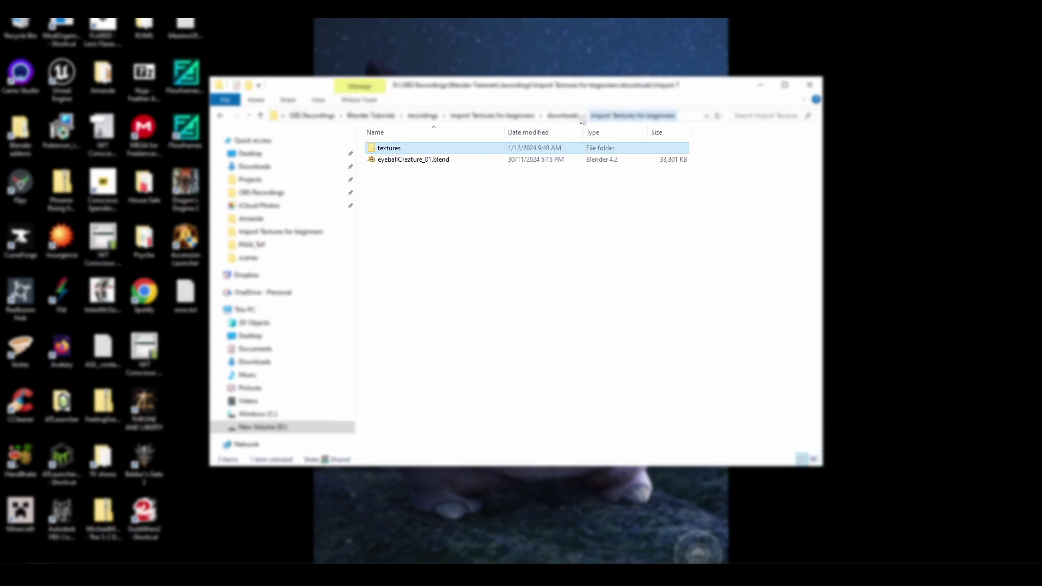
left_click(415, 161)
double_click(416, 162)
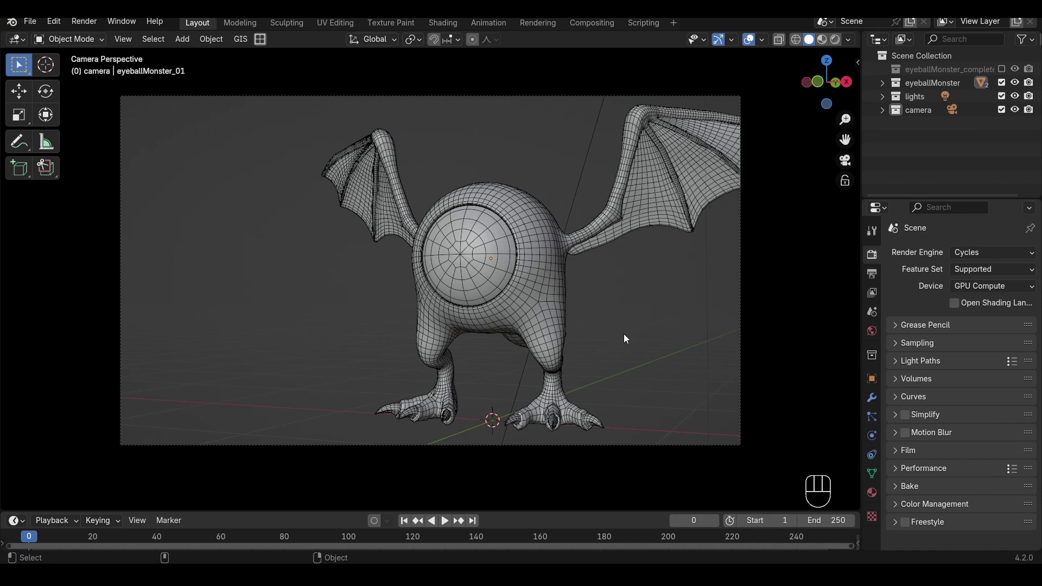
Select eyeballMonster_01 in the expanded eyeballMonster collection and visit the Shading workspace, then Layout
left_click(556, 276)
left_click(654, 276)
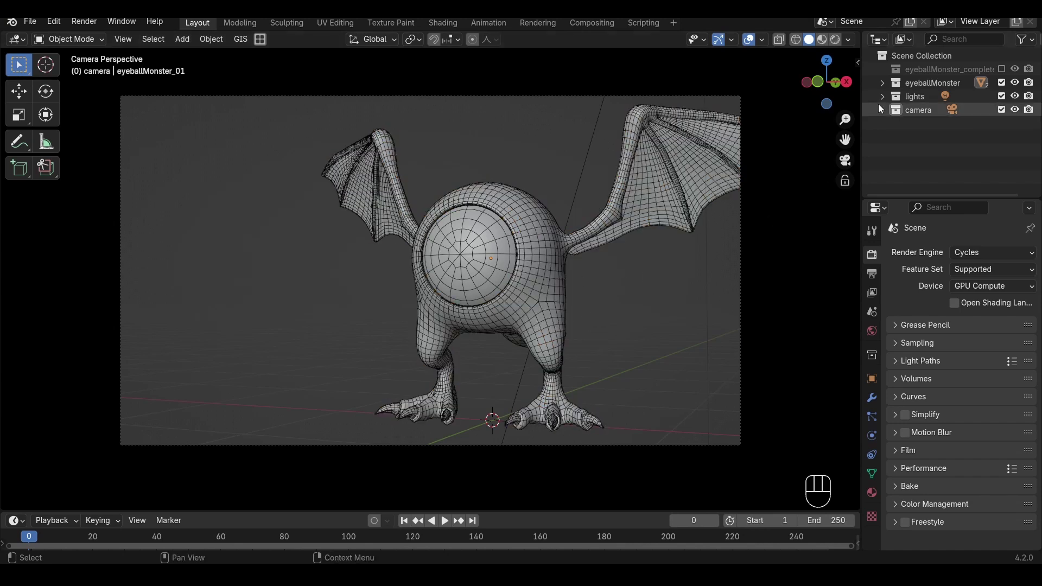
left_click(882, 83)
left_click(929, 109)
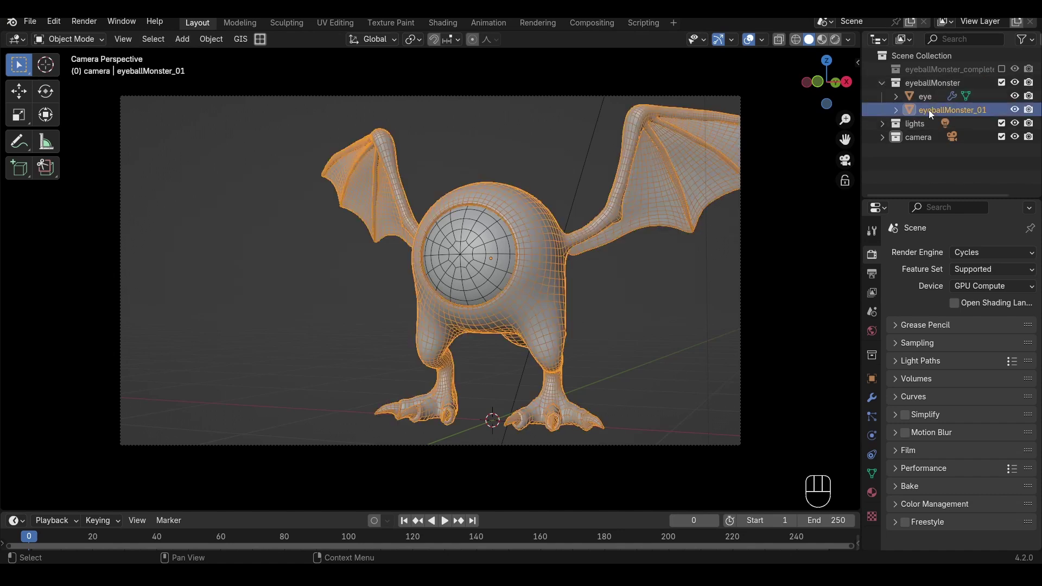
left_click(441, 28)
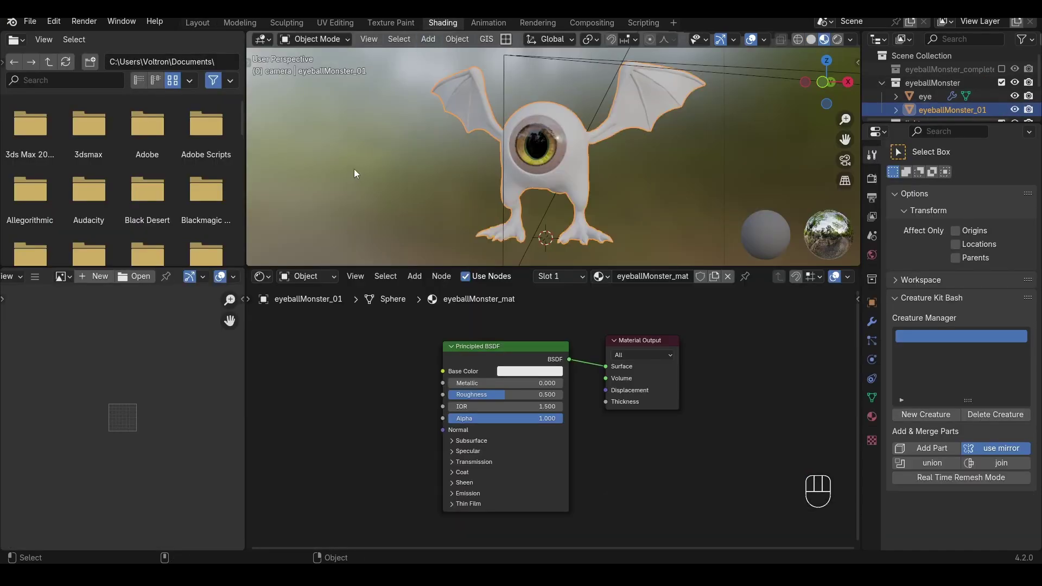
left_click(194, 24)
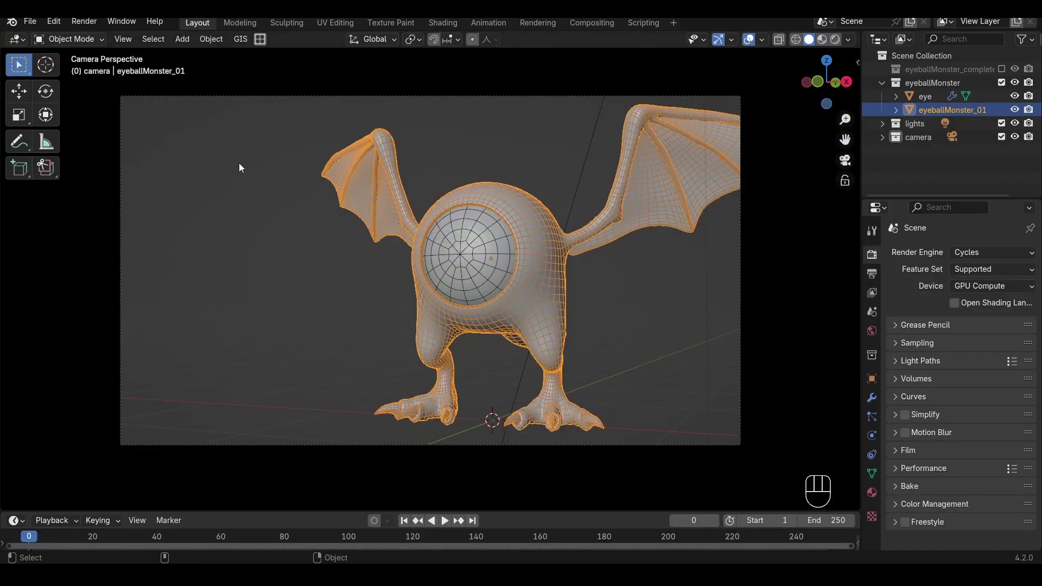
left_click(442, 24)
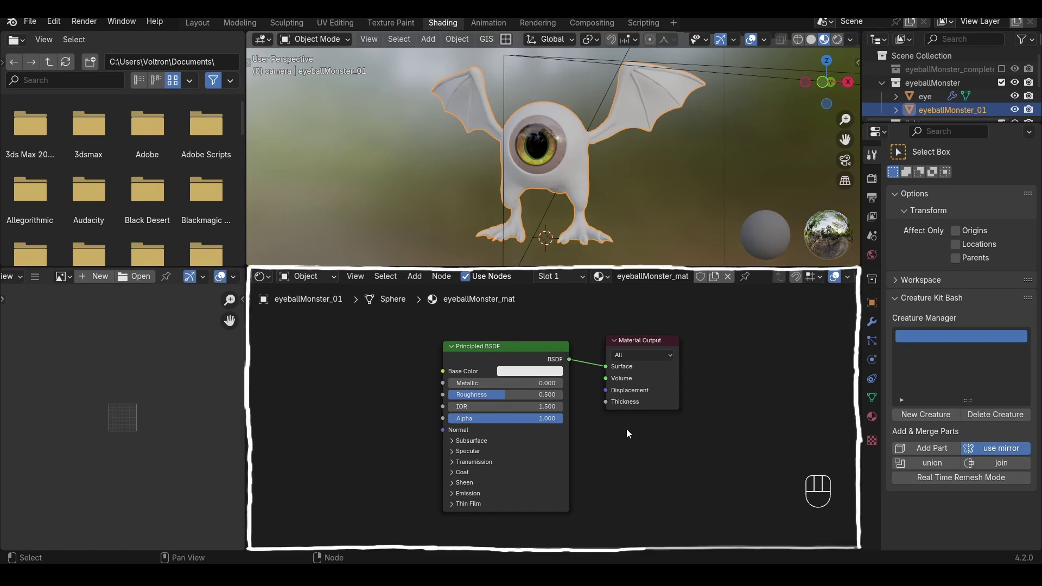
left_click(517, 346)
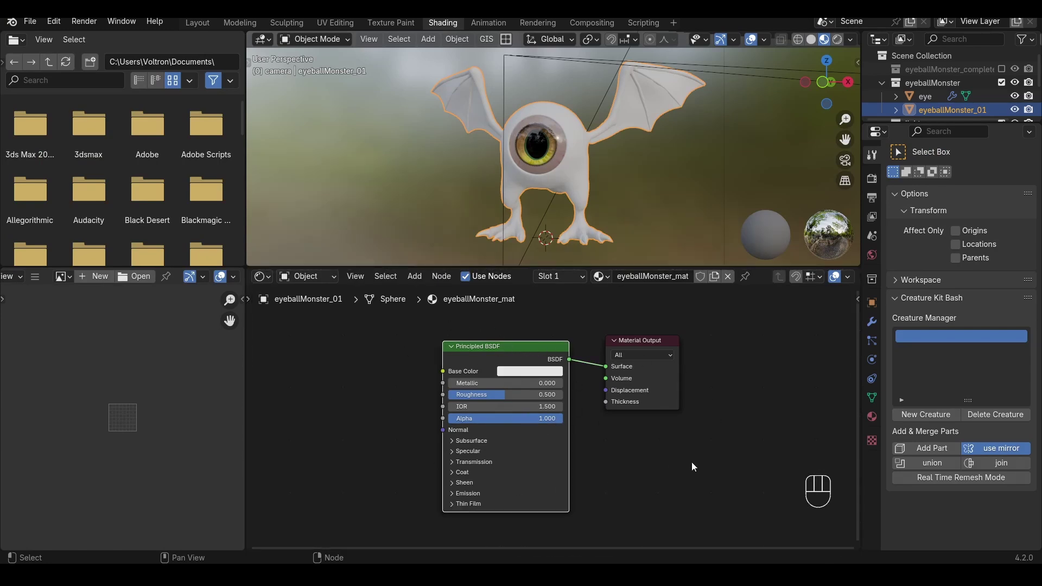
left_click(700, 441)
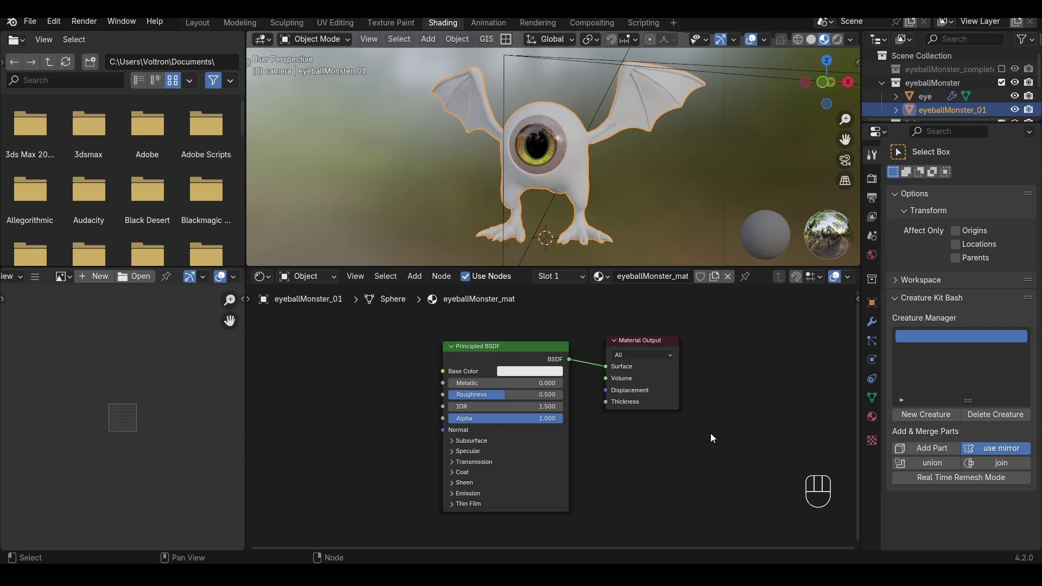
left_click(649, 342)
left_click_drag(603, 375, 591, 423)
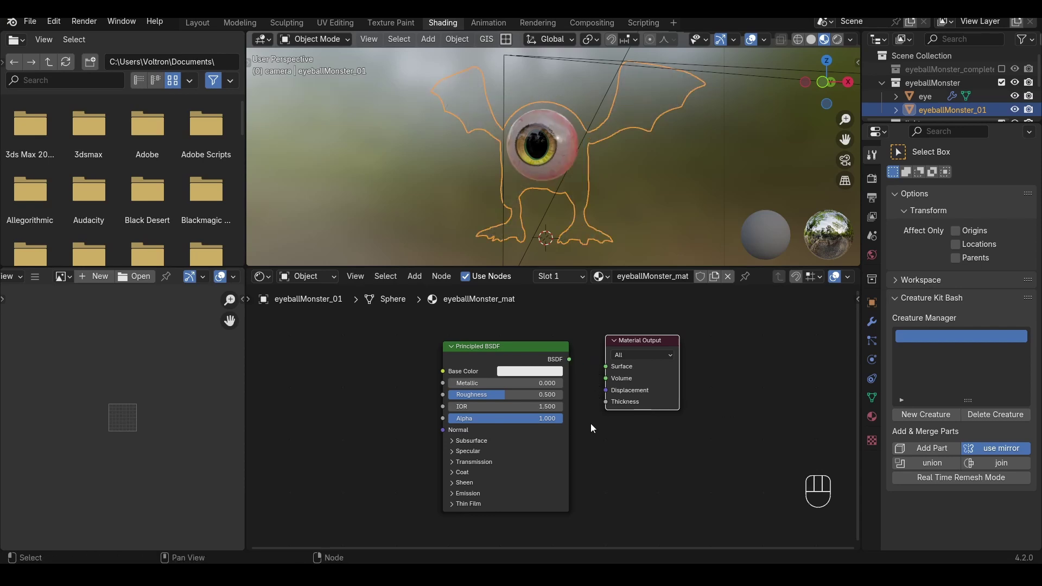
left_click_drag(569, 360, 606, 366)
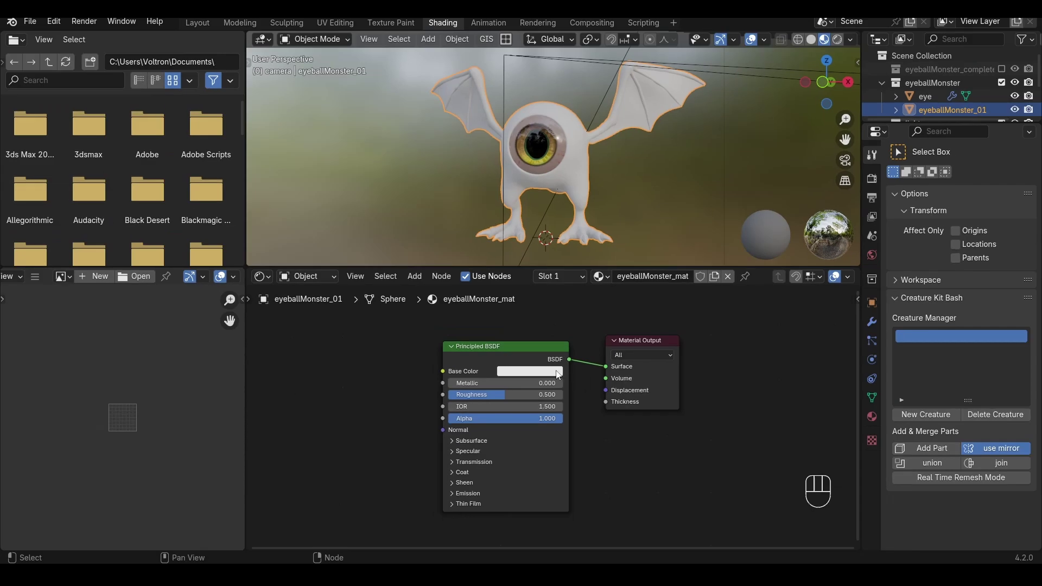
Set the Principled BSDF Base Color to blue in the colour wheel, then return to Layout
left_click(558, 373)
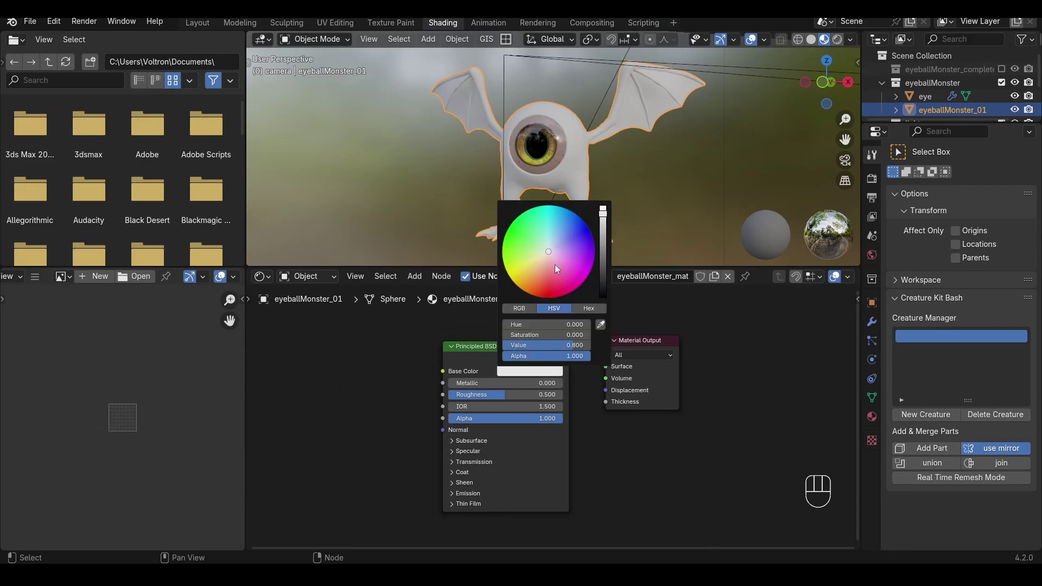
mouse_move(556, 265)
left_mouse_down()
mouse_move(508, 271)
mouse_move(502, 247)
mouse_move(520, 214)
mouse_move(593, 240)
mouse_move(585, 279)
mouse_move(539, 296)
mouse_move(513, 223)
mouse_move(561, 207)
mouse_move(581, 218)
left_mouse_up()
left_click(197, 23)
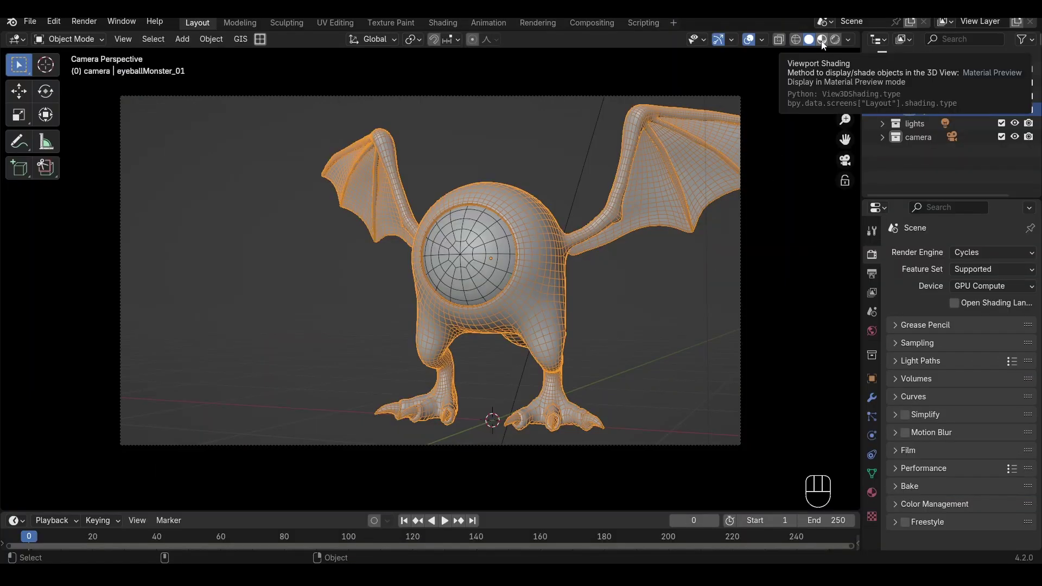
Switch the viewport to Material Preview shading, toggling through Solid via the Z pie menu
left_click(821, 39)
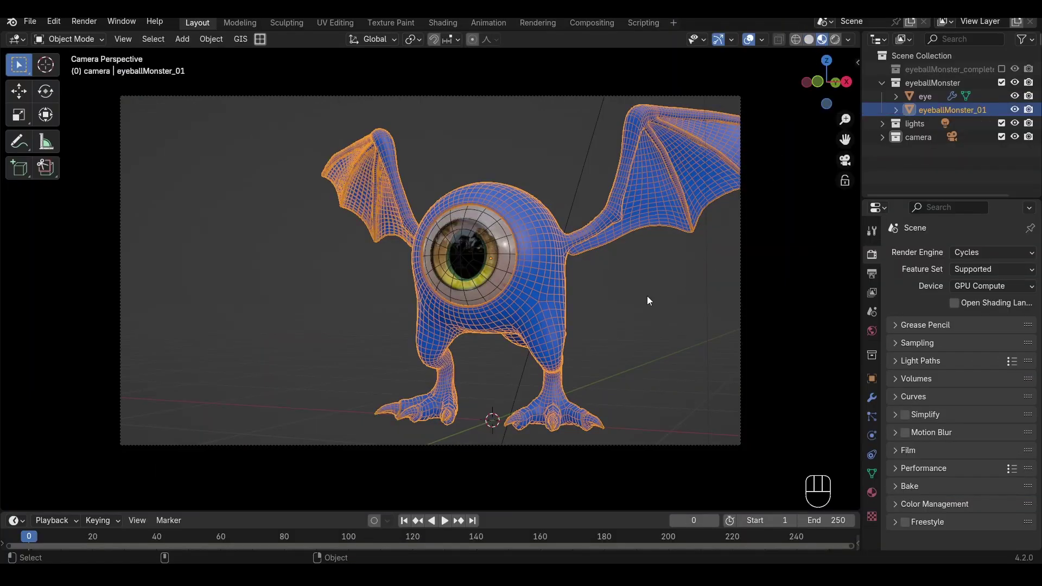
left_click(809, 39)
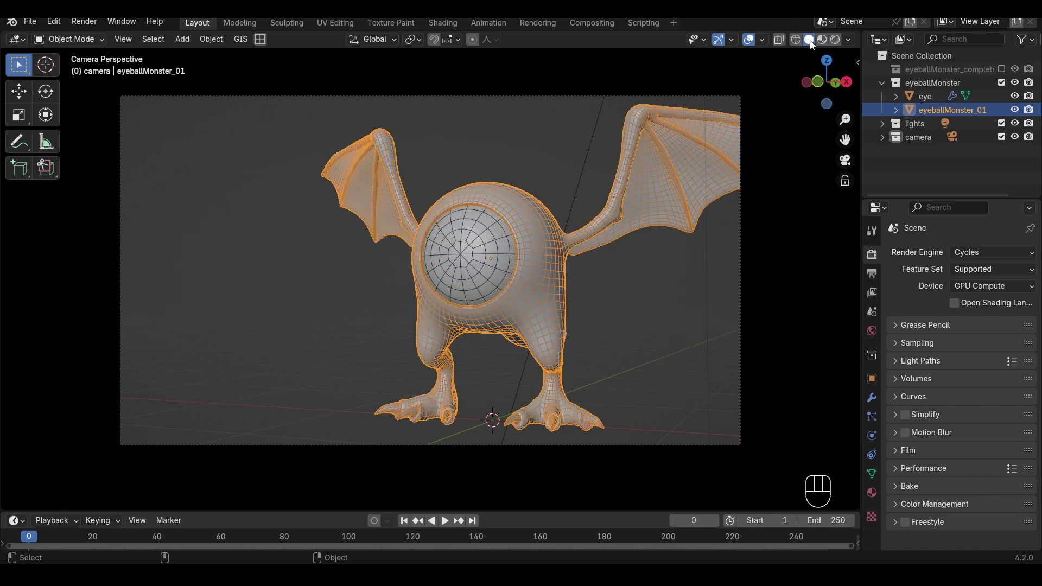
key("z")
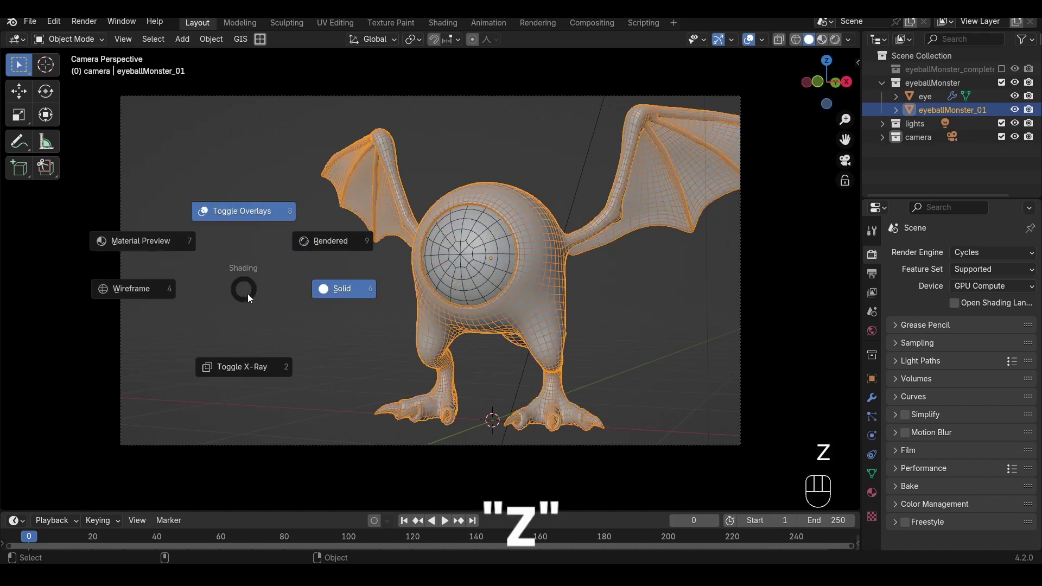
left_click(171, 239)
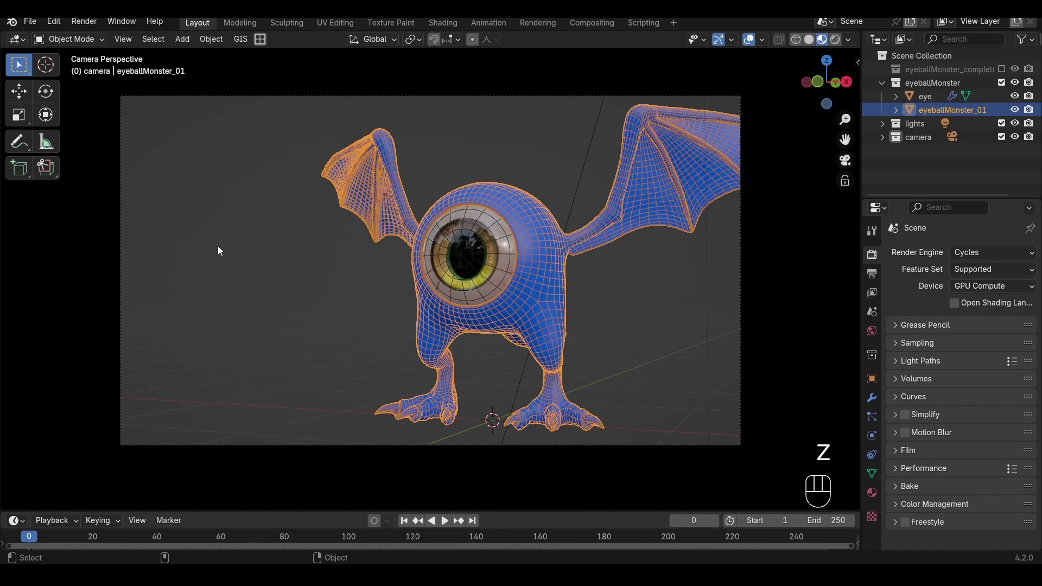
key("z")
left_click(300, 248)
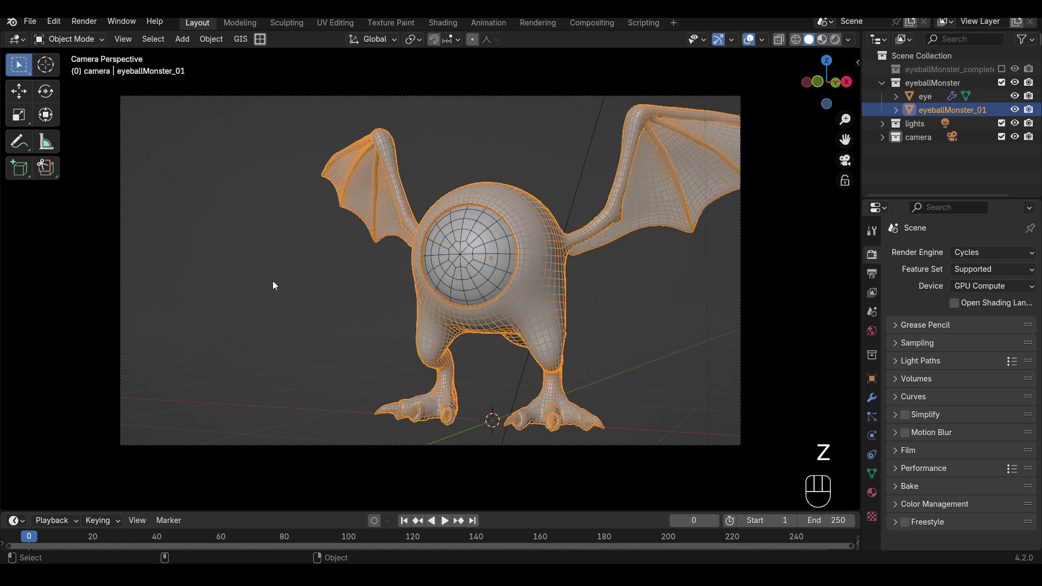
key("z")
left_click(201, 237)
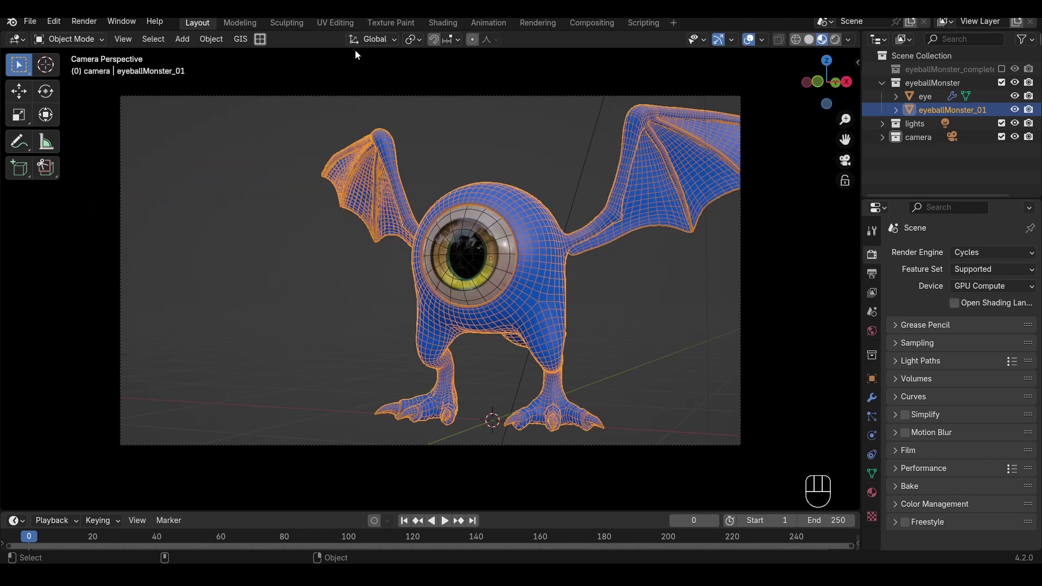
In the Shading workspace, change the Principled BSDF Base Color from blue to red
left_click(437, 23)
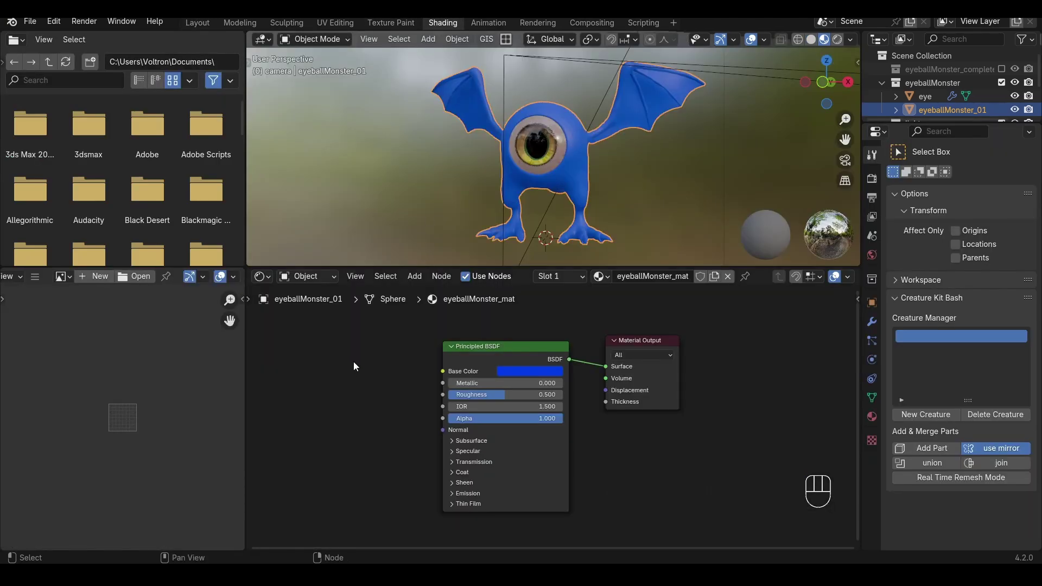
left_click(519, 371)
left_click_drag(561, 264, 543, 297)
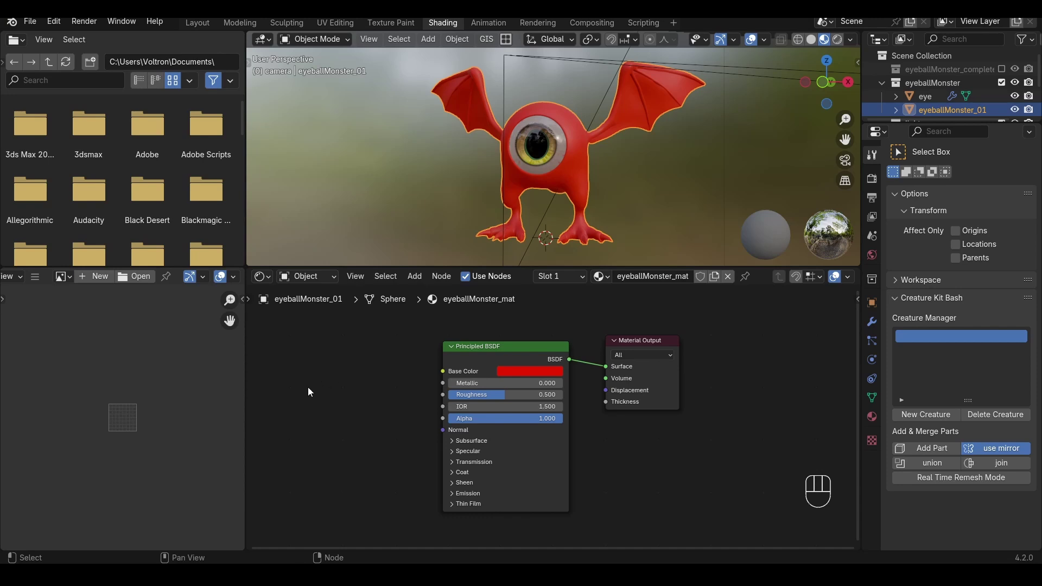
key("shift+a")
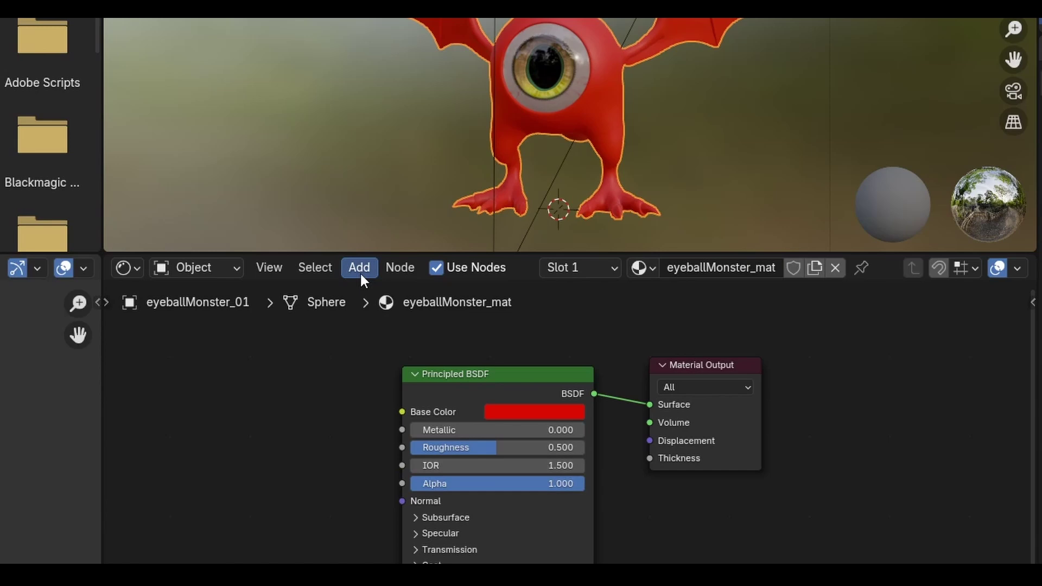
Add an Image Texture node and place it left of the Principled BSDF
left_click(360, 273)
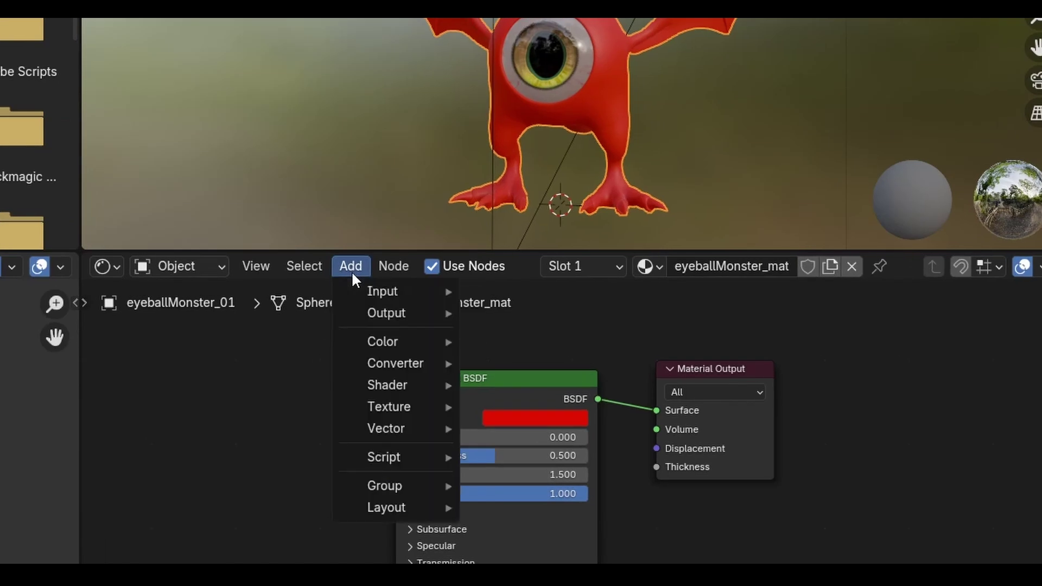
mouse_move(369, 405)
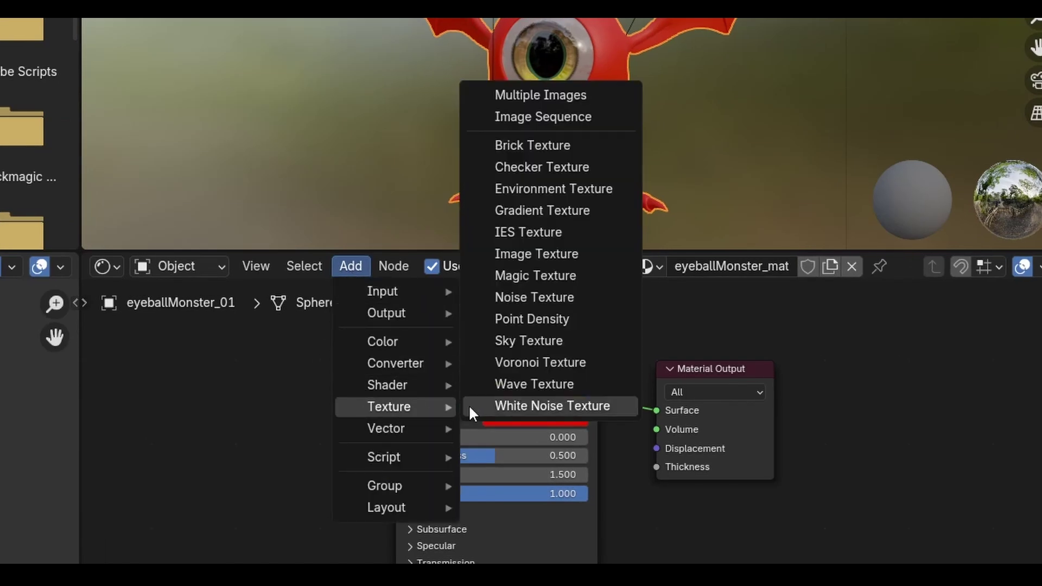
left_click(562, 253)
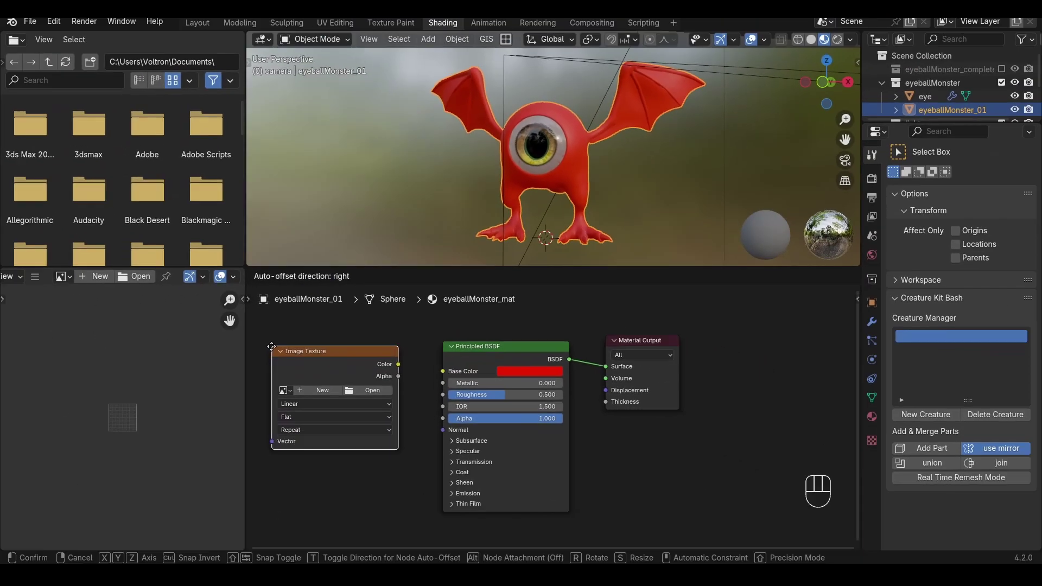
left_click(134, 375)
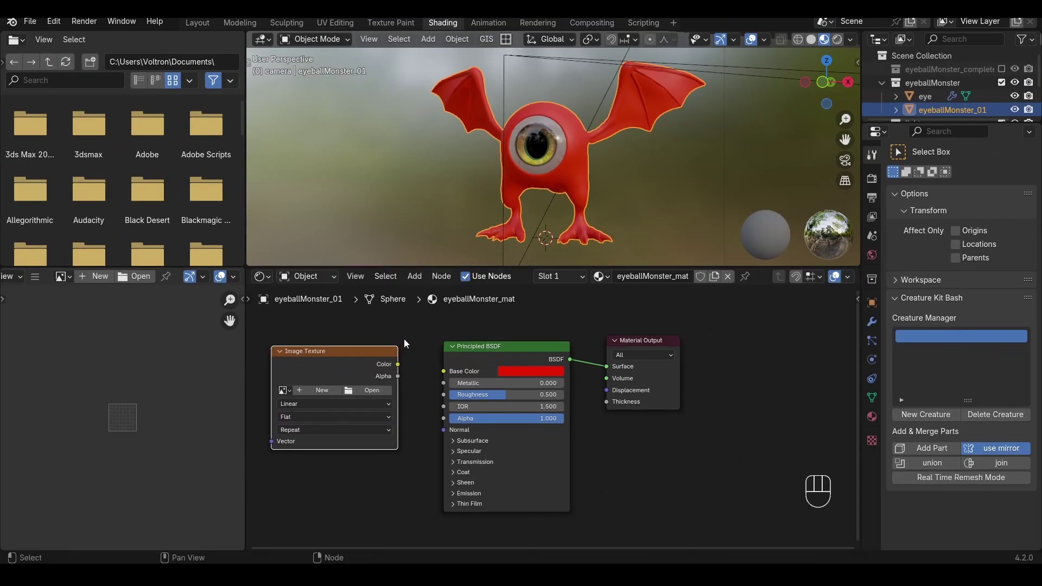
middle_click_drag(404, 343, 465, 336)
Search-add a second Image Texture node, then delete the extra duplicate
key("shift+a")
type("imag")
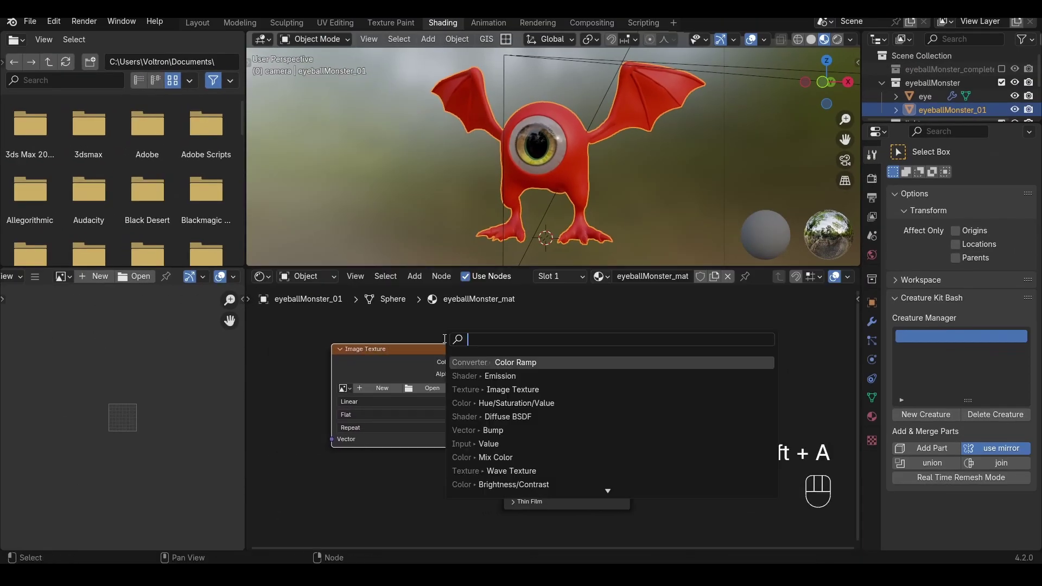
type("e")
key("Down")
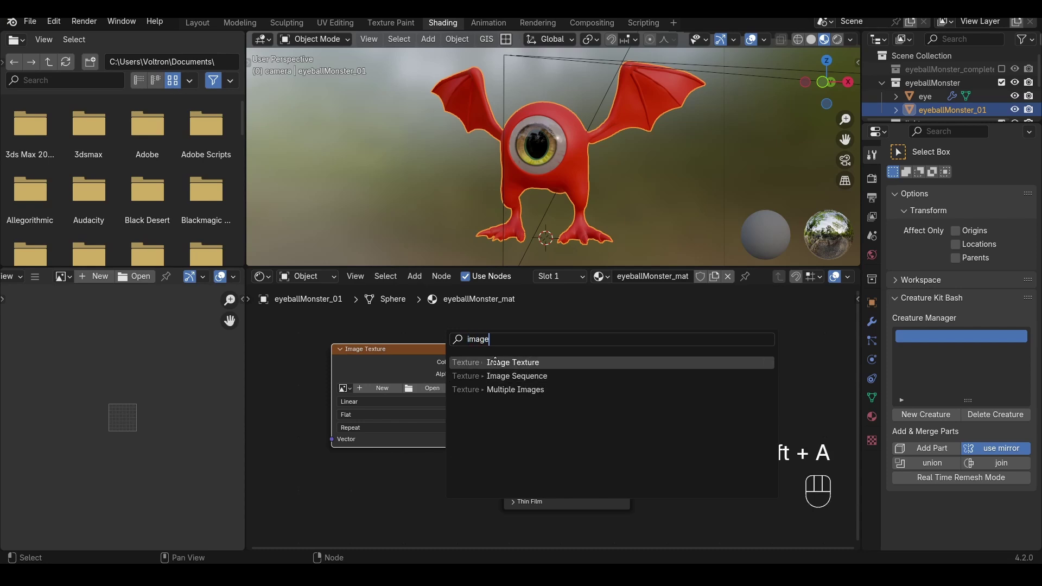
key("Up")
key("Return")
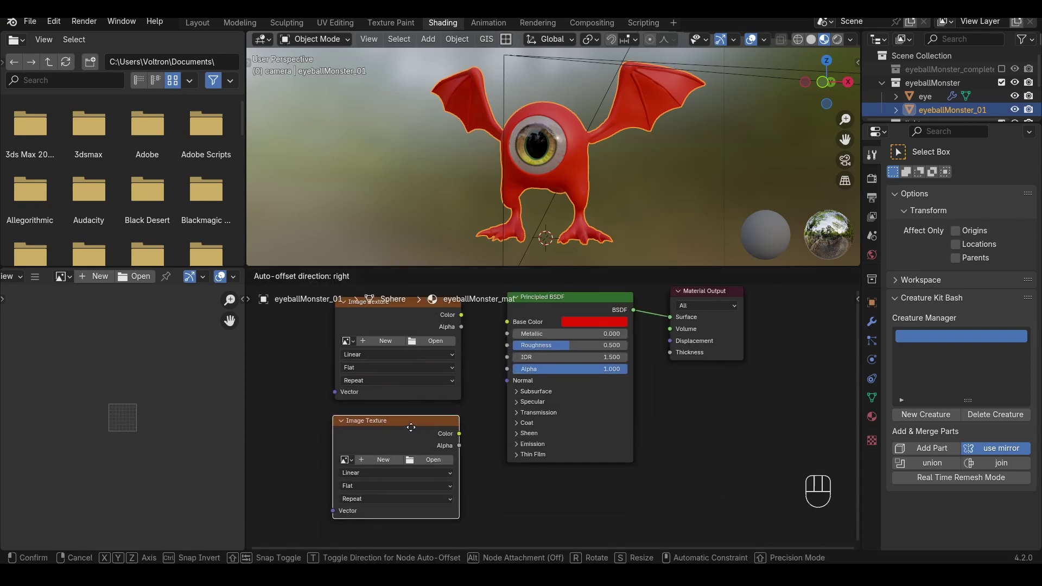
left_click(409, 429)
key("Delete")
middle_click_drag(456, 391, 454, 417)
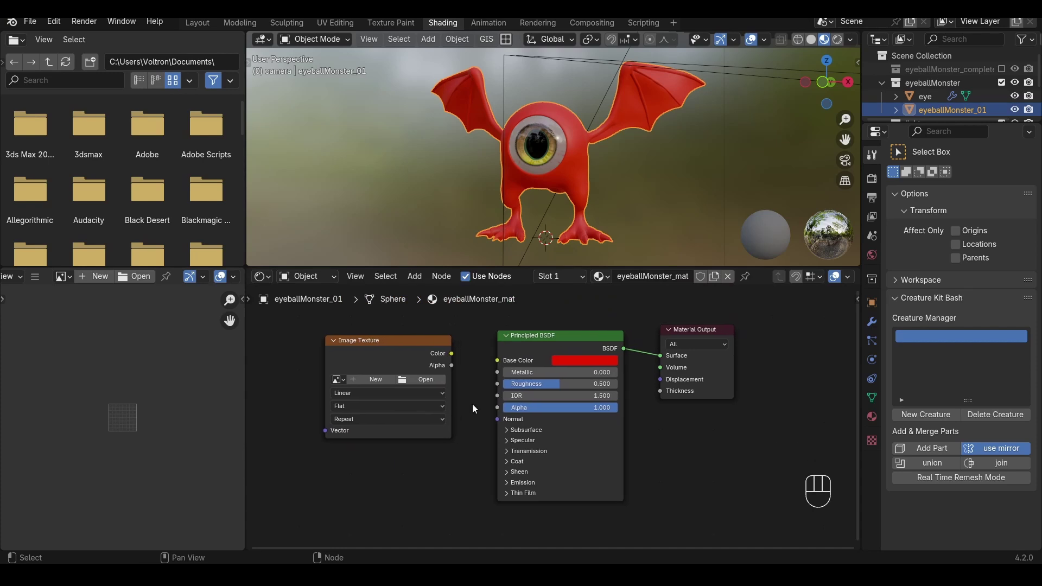
Link the Image Texture Color to Base Color and browse the textures folder in thumbnail view
left_click_drag(455, 355, 498, 362)
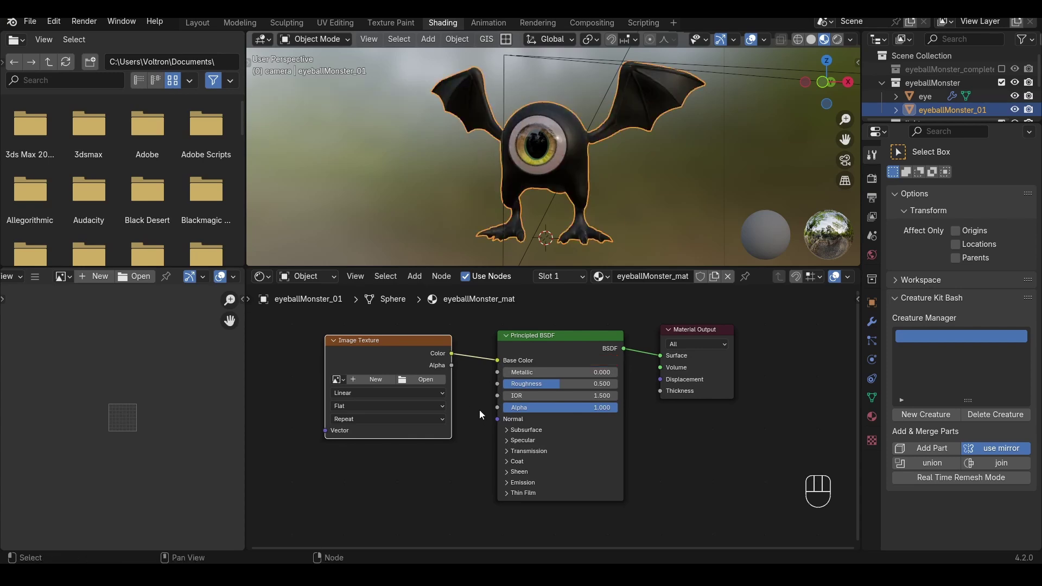
left_click(437, 382)
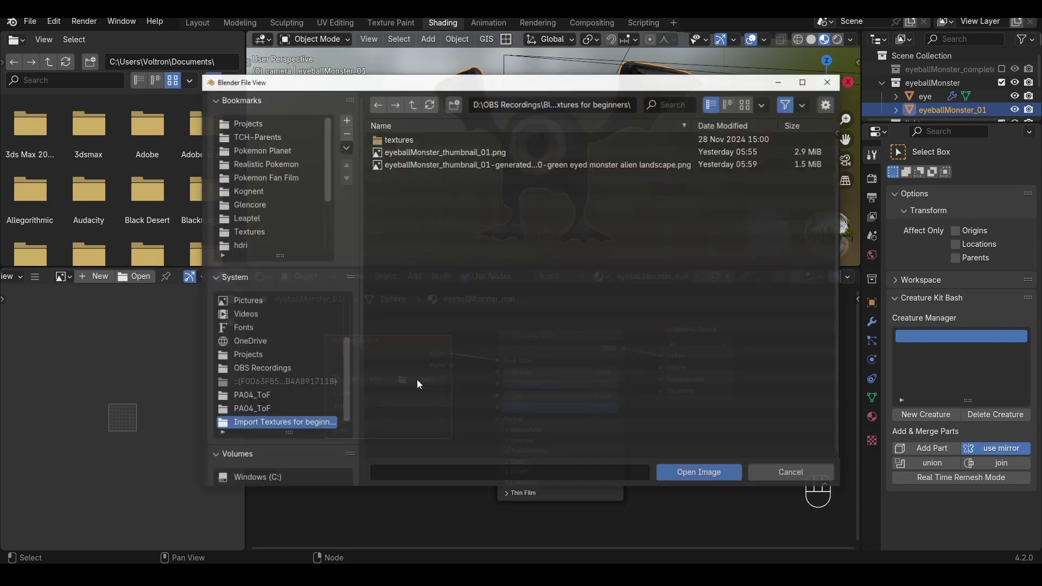
left_click(377, 140)
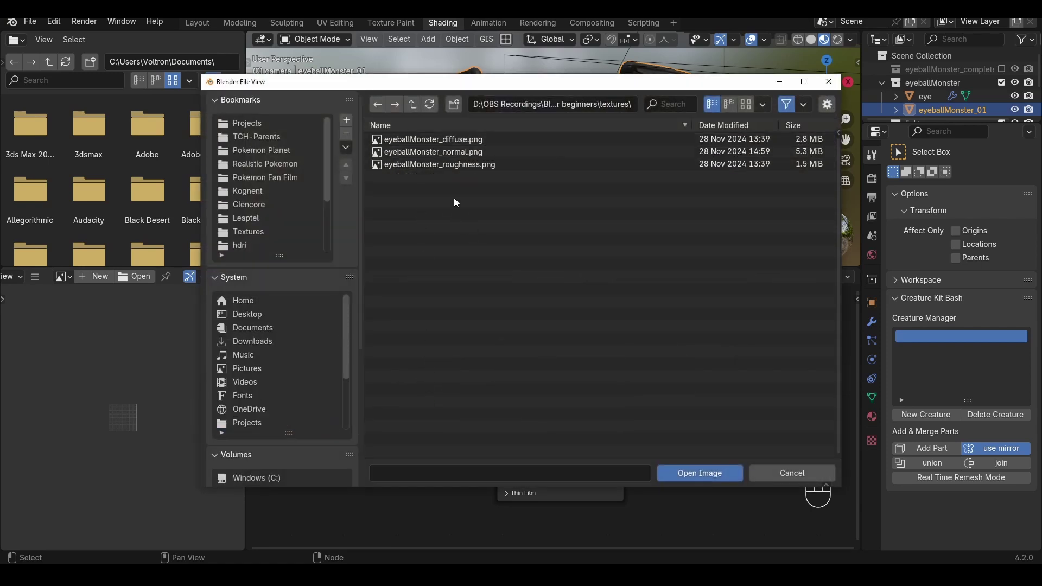
left_click(423, 140)
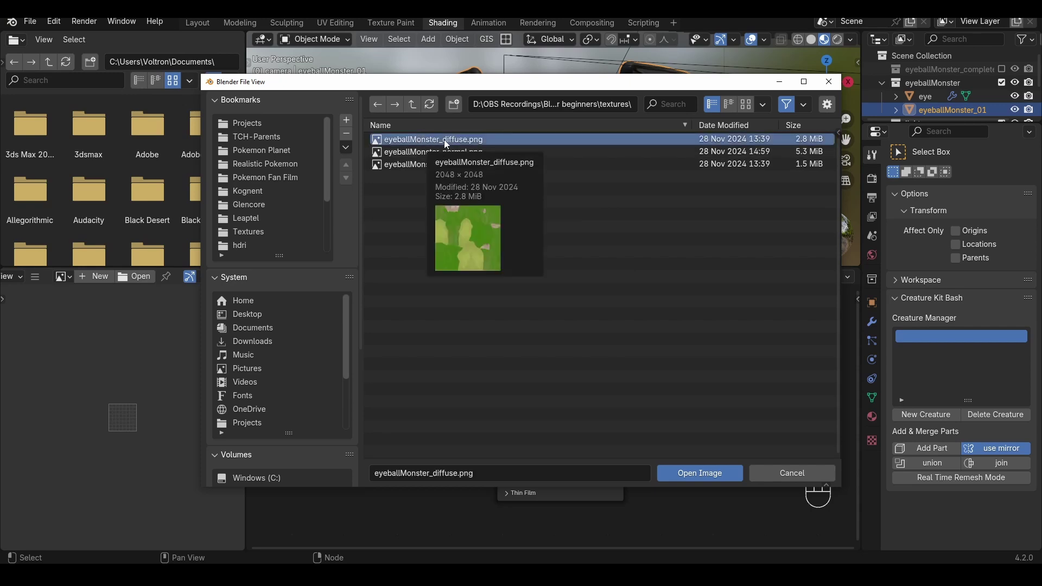
left_click(746, 103)
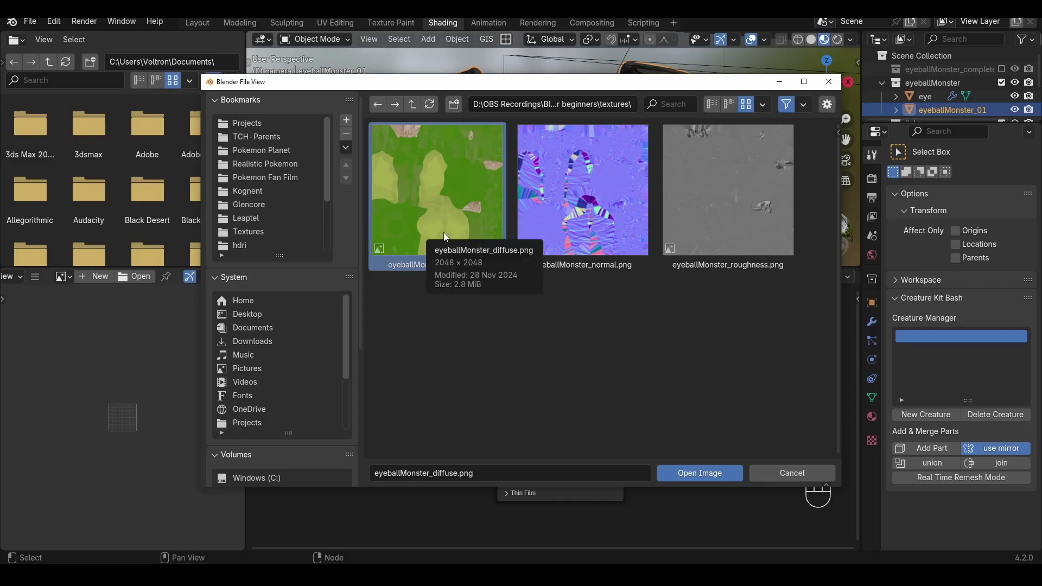
Load eyeballMonster_diffuse.png into the image node, then delete that node
double_click(437, 207)
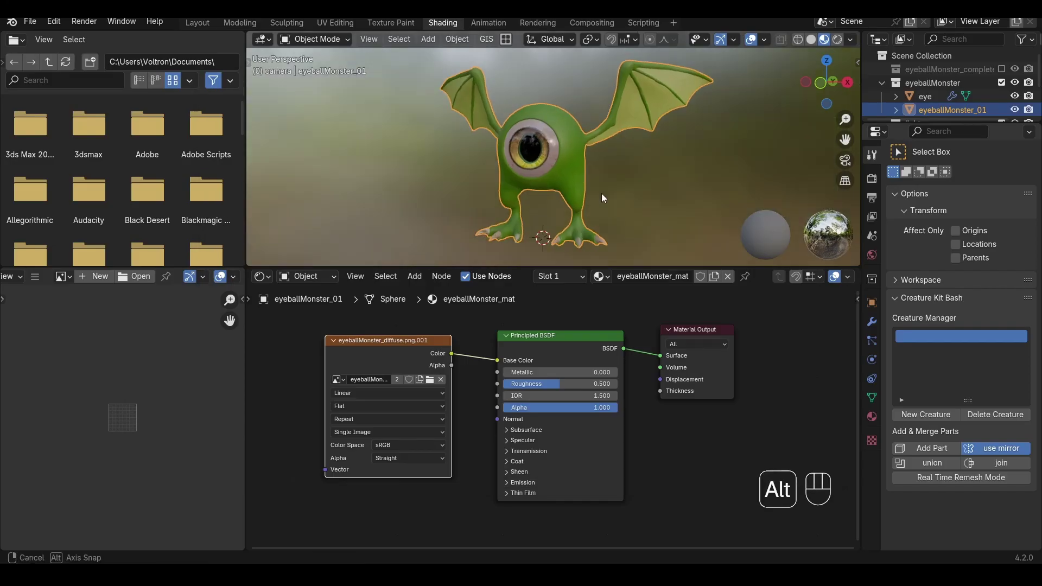
middle_click_drag(571, 203, 612, 197, "alt")
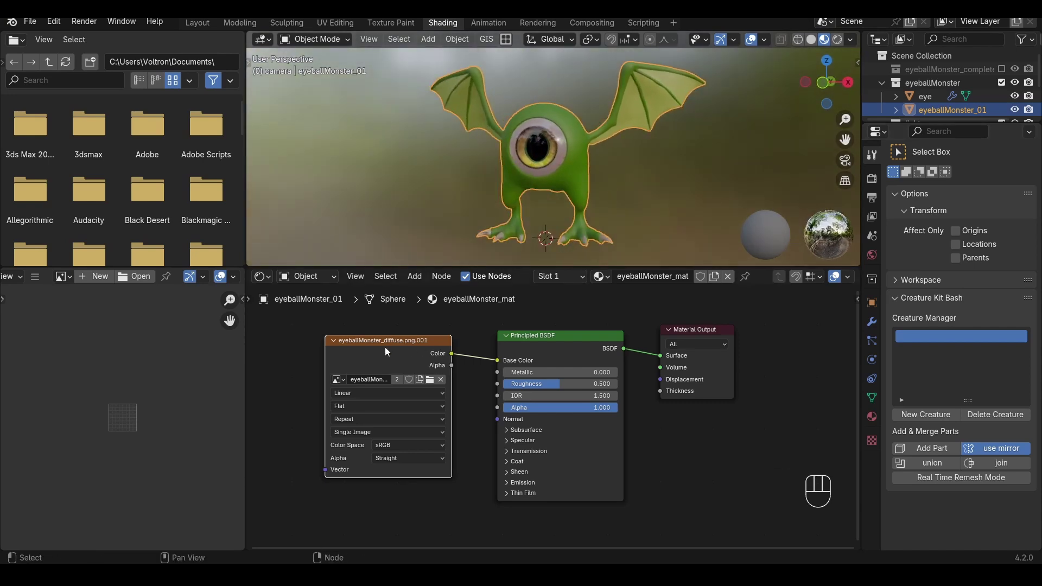
key("Delete")
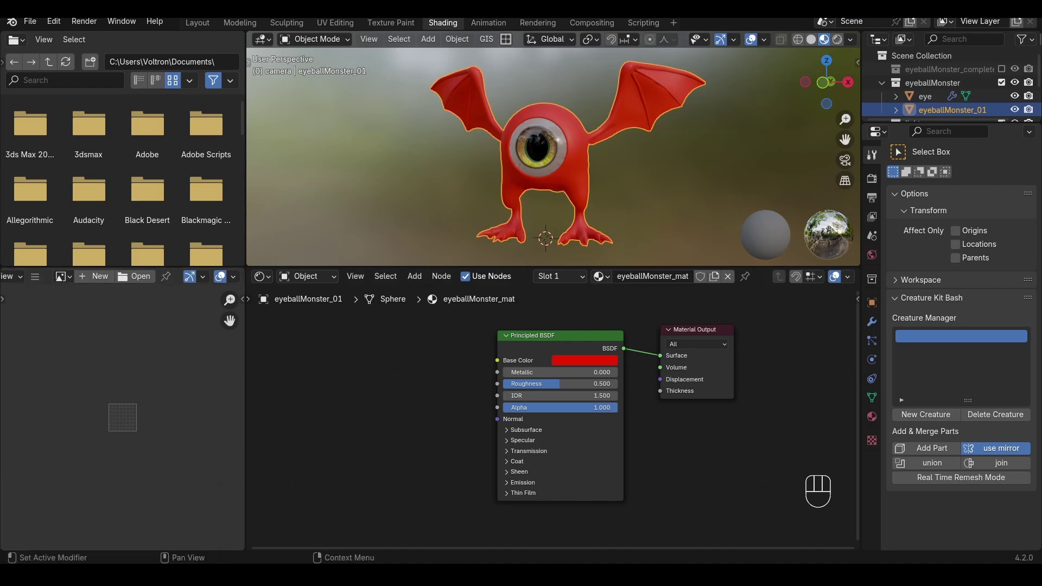
Drag eyeballMonster_diffuse.png from File Explorer into the node editor and select the normal and roughness files
left_click_drag(1041, 90, 261, 40)
left_click_drag(205, 173, 497, 360)
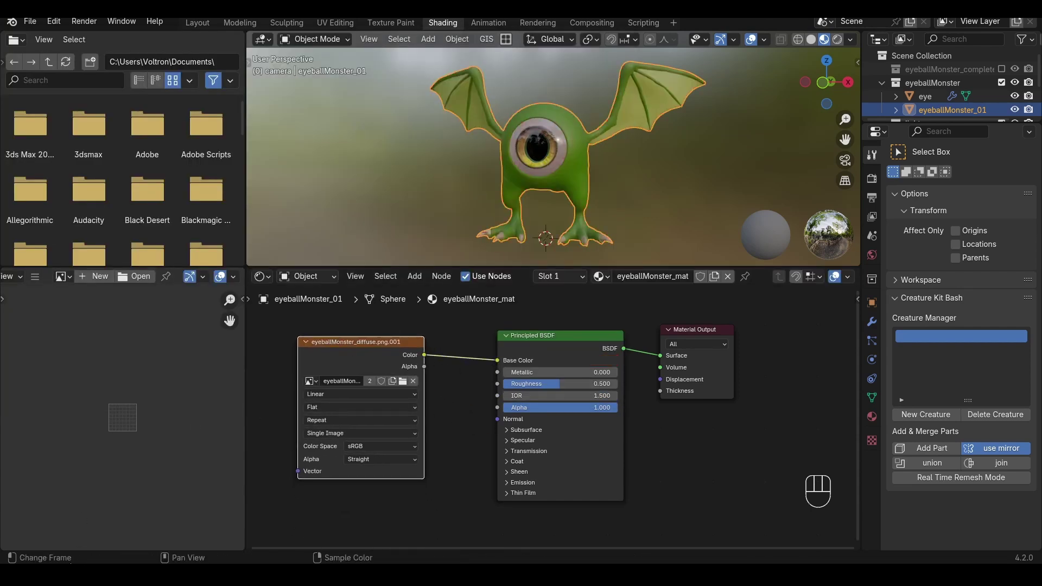
left_click(70, 522)
left_click_drag(595, 298, 411, 176)
Drop the normal and roughness PNGs into the node editor below the diffuse node
left_click_drag(375, 115, 461, 465)
scroll(611, 387, "down", 3)
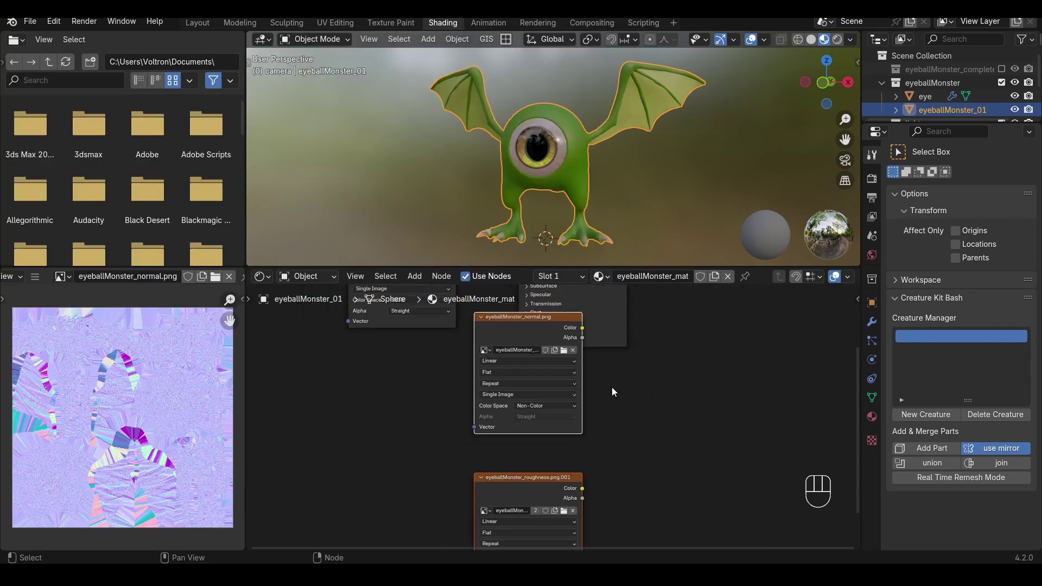
left_click_drag(602, 379, 437, 373)
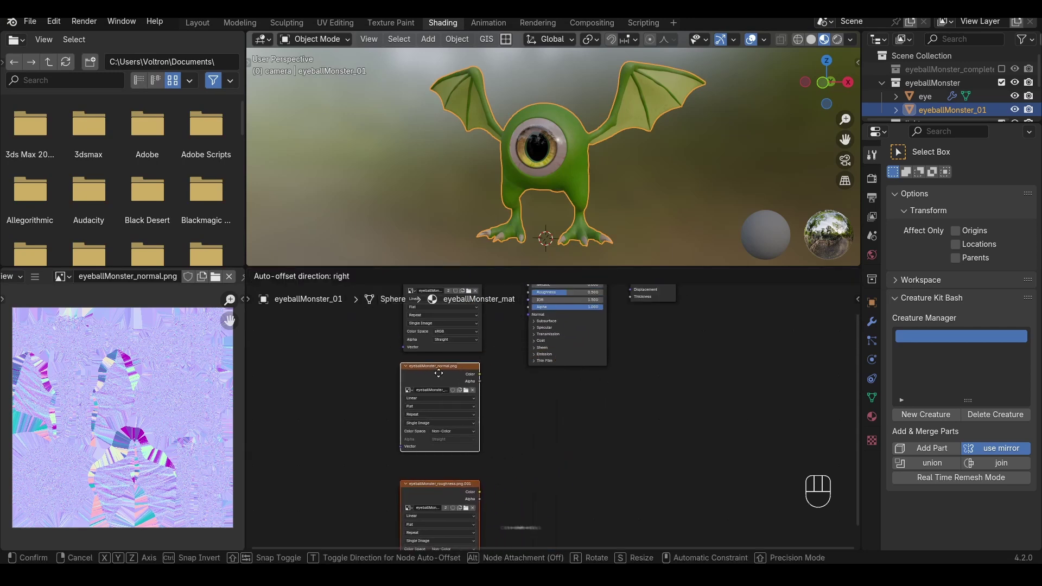
left_click(437, 374)
middle_click_drag(528, 464, 522, 430)
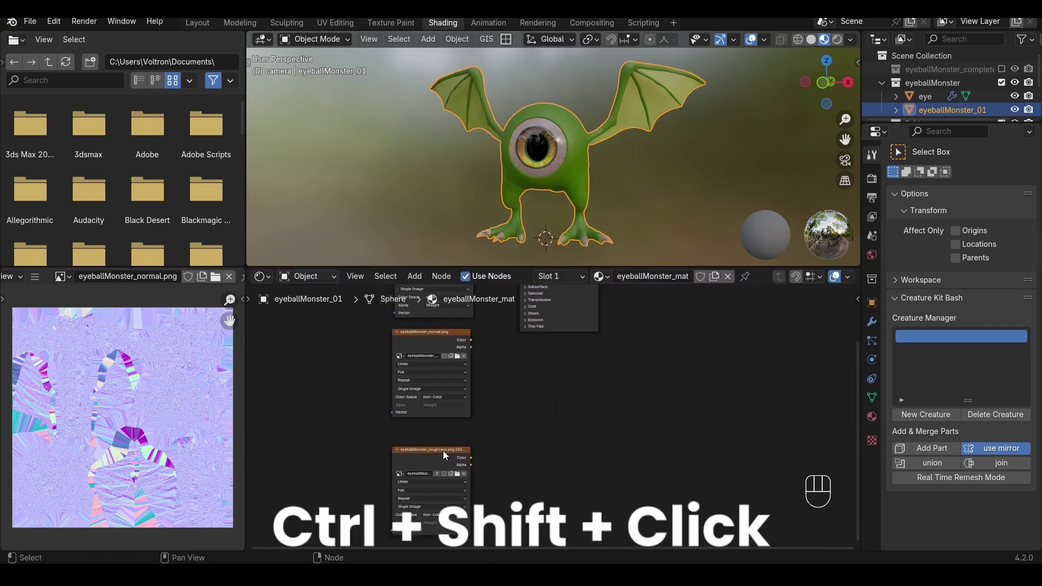
Preview the roughness and normal maps on the monster in turn, then the diffuse texture again
left_click(427, 454, "ctrl+shift")
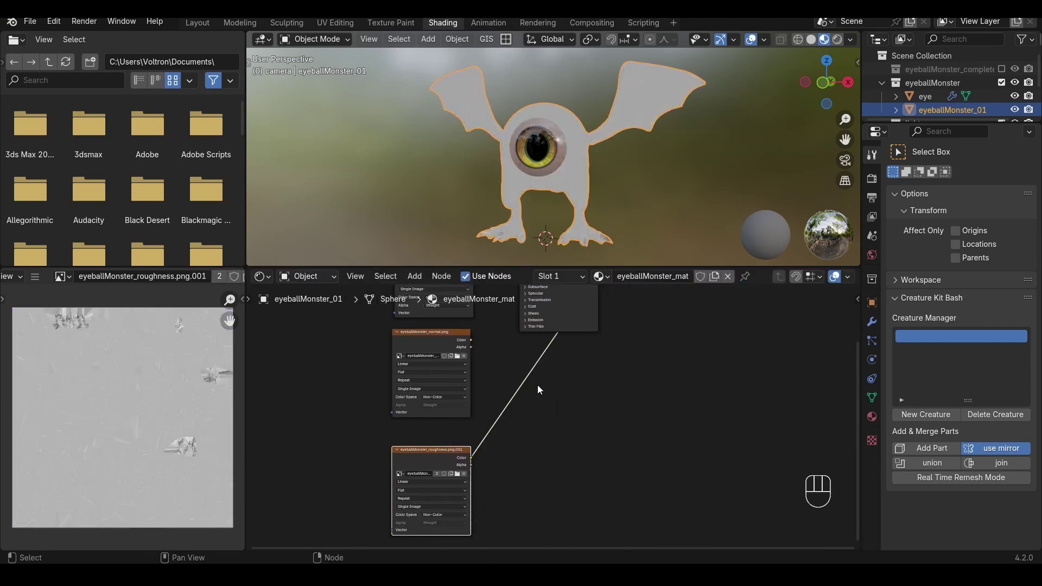
middle_click_drag(500, 356, 492, 424)
left_click(429, 399, "ctrl+shift")
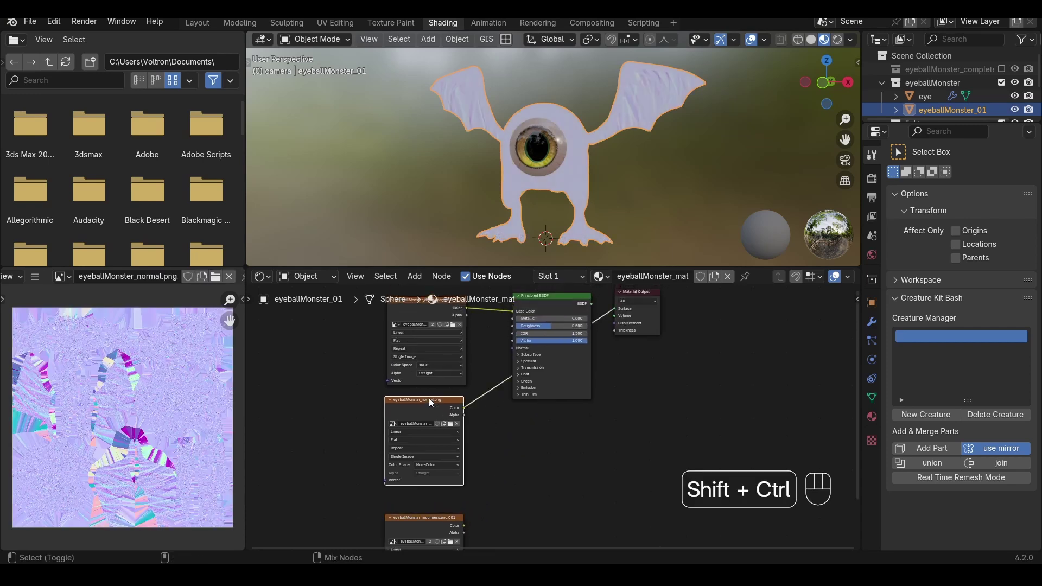
middle_click_drag(510, 463, 510, 404)
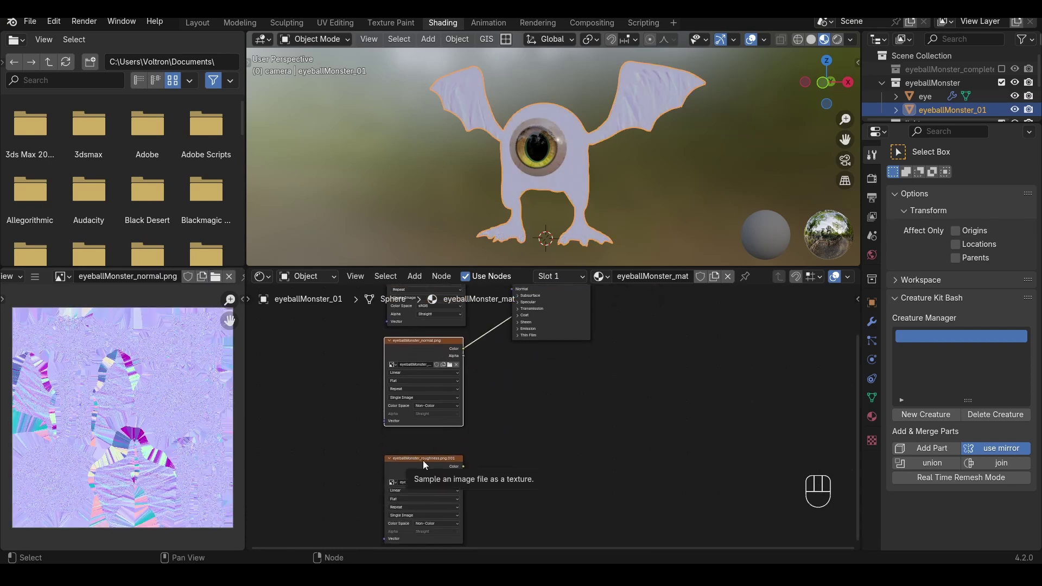
left_click(422, 461, "ctrl+shift")
scroll(524, 190, "up", 5)
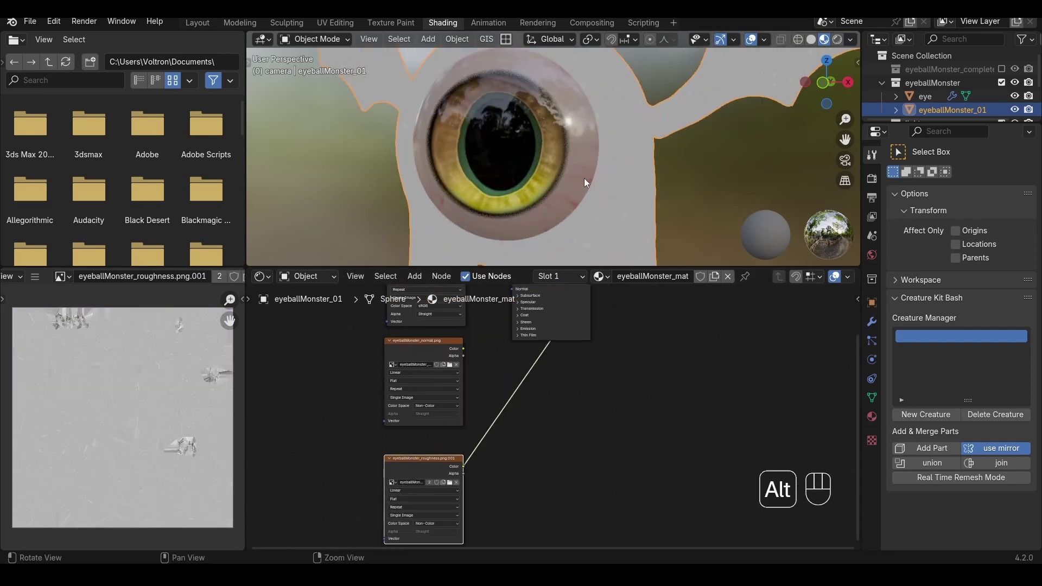
middle_click(574, 177, "alt")
left_click(428, 343, "ctrl+shift")
middle_click_drag(428, 343, 421, 365)
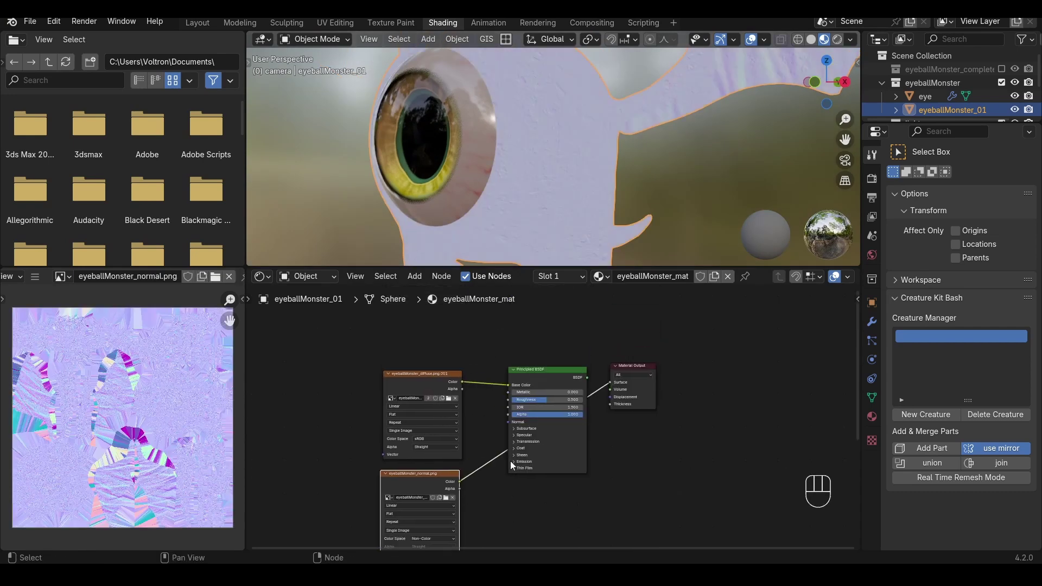
left_click(416, 374, "ctrl+shift")
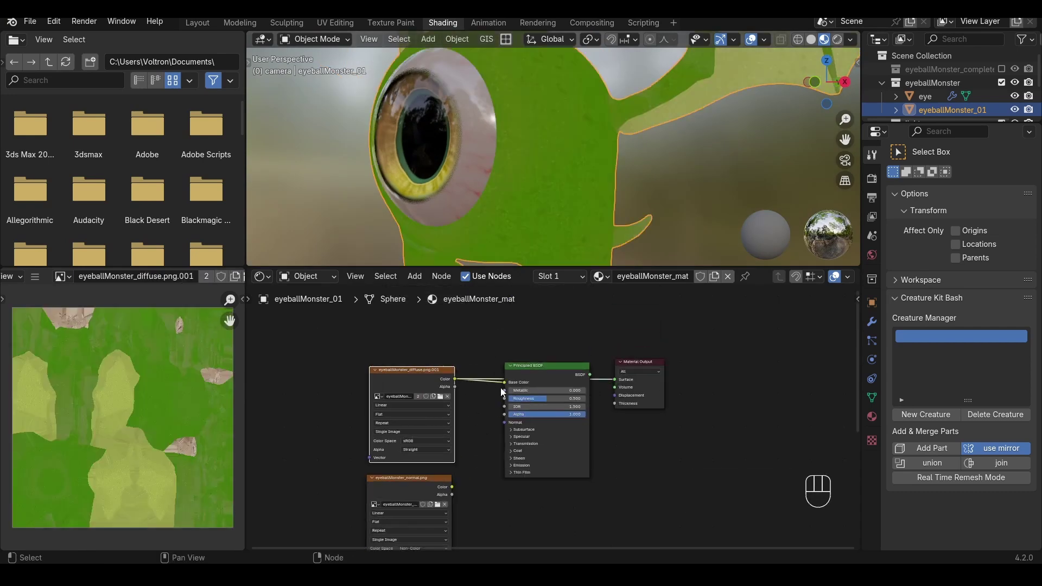
Restore full Principled BSDF shading on the framed monster and lower the material's Roughness value
left_click(539, 366, "ctrl+shift")
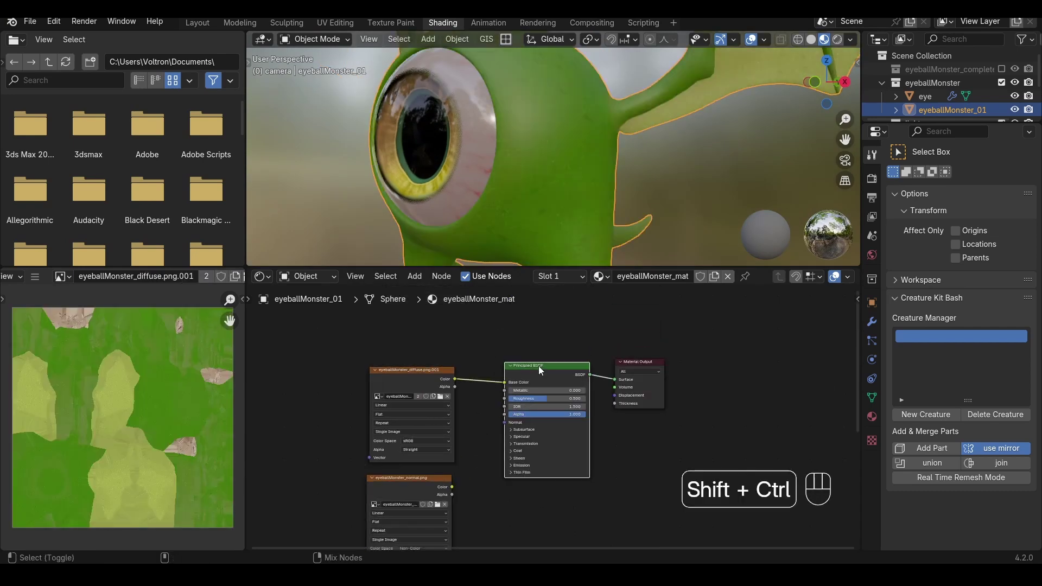
key("KP_Decimal")
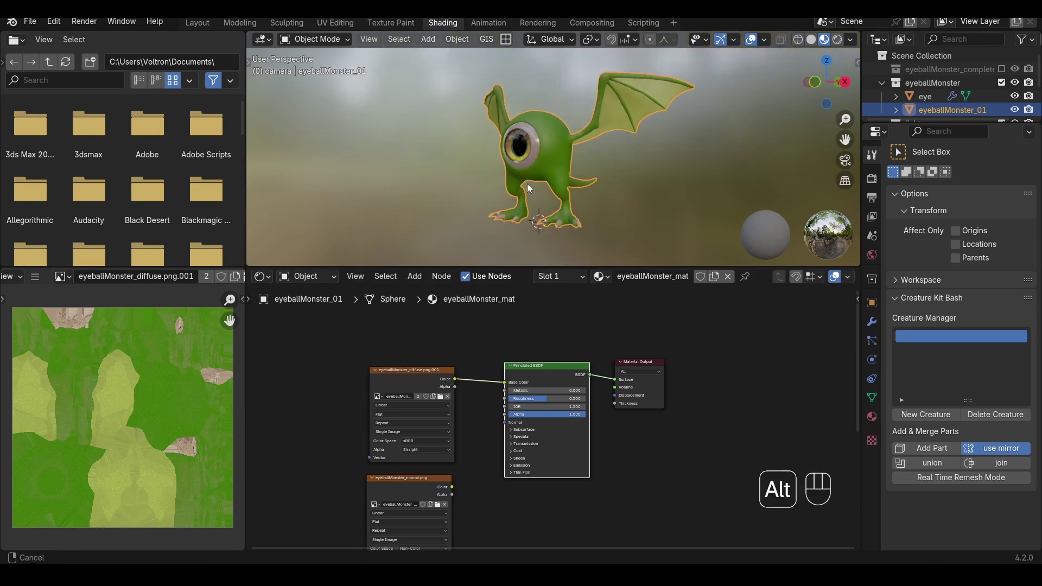
mouse_move(527, 181)
middle_mouse_down("alt")
mouse_move(552, 169)
mouse_move(546, 182)
middle_mouse_up("alt")
scroll(578, 477, "up", 3)
scroll(575, 461, "up", 2)
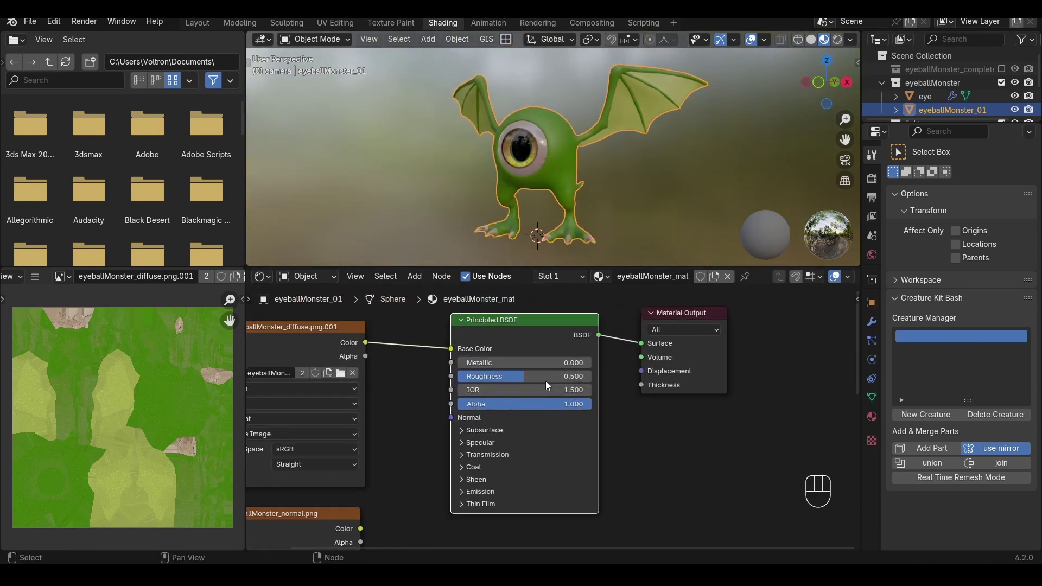
left_click_drag(543, 377, 481, 376)
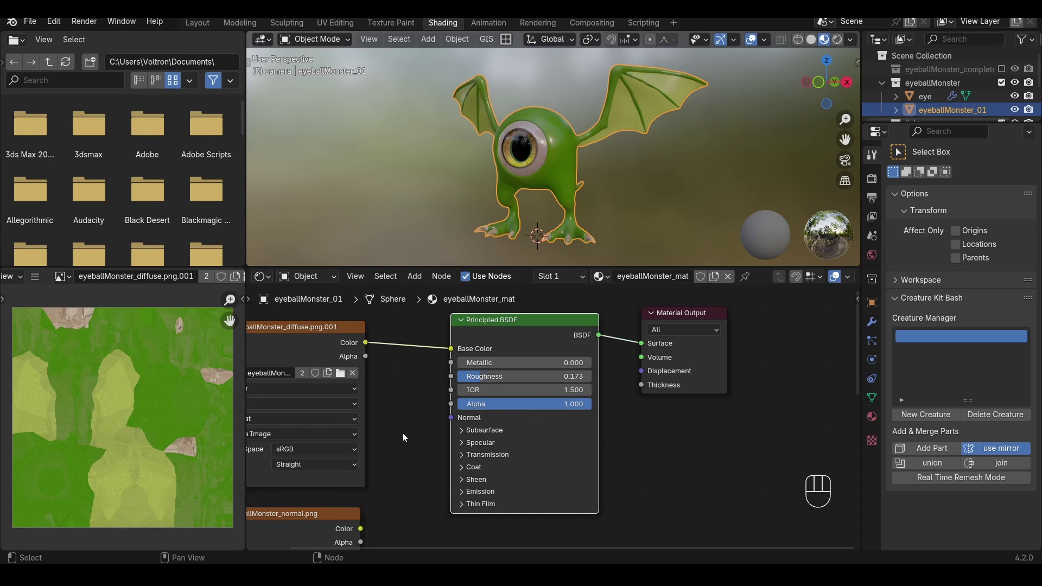
Arrange the roughness node directly under the diffuse node, with the normal-map node below it
key("Home")
left_click_drag(440, 394, 348, 436)
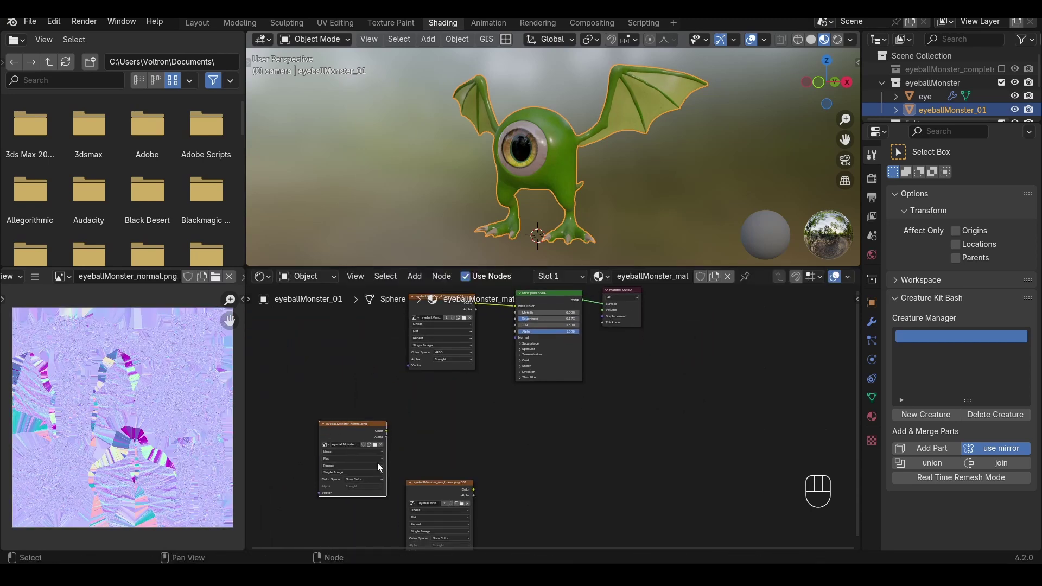
left_click_drag(435, 491, 433, 387)
left_click_drag(349, 436, 509, 348)
scroll(483, 406, "up", 1)
scroll(483, 406, "up", 2)
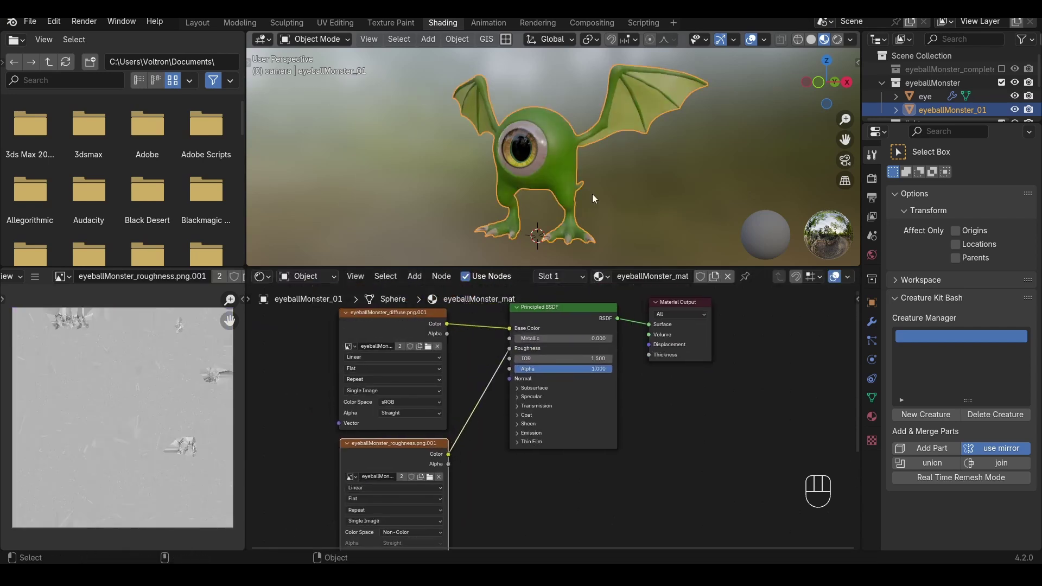
Move the Principled BSDF node lower to line it up with the roughness and normal nodes
scroll(592, 196, "up", 5)
scroll(592, 194, "down", 2)
scroll(581, 430, "up", 2)
middle_click_drag(581, 429, 589, 337)
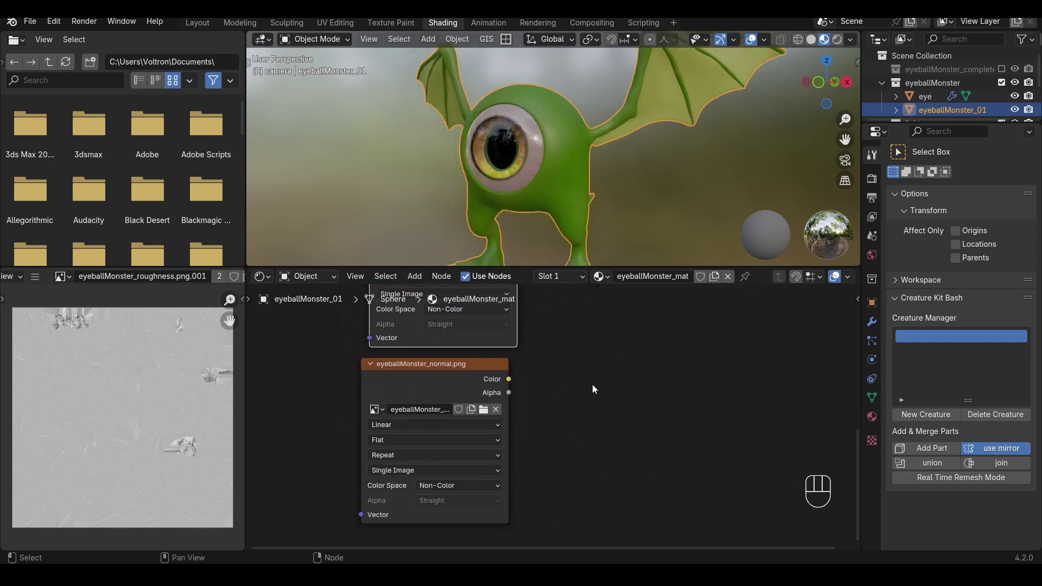
scroll(603, 387, "down", 2)
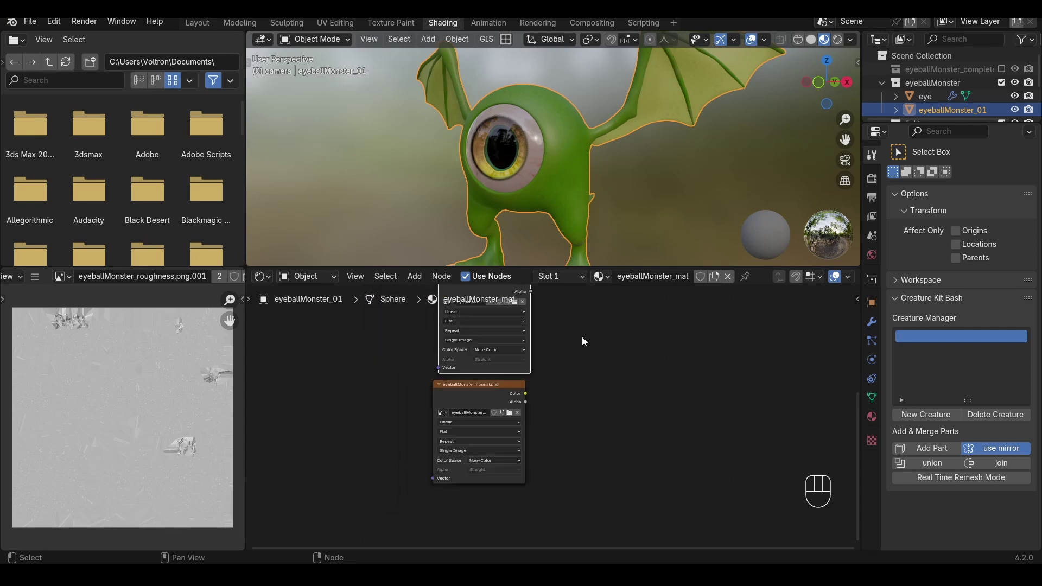
middle_click_drag(581, 332, 548, 410)
left_click(545, 360)
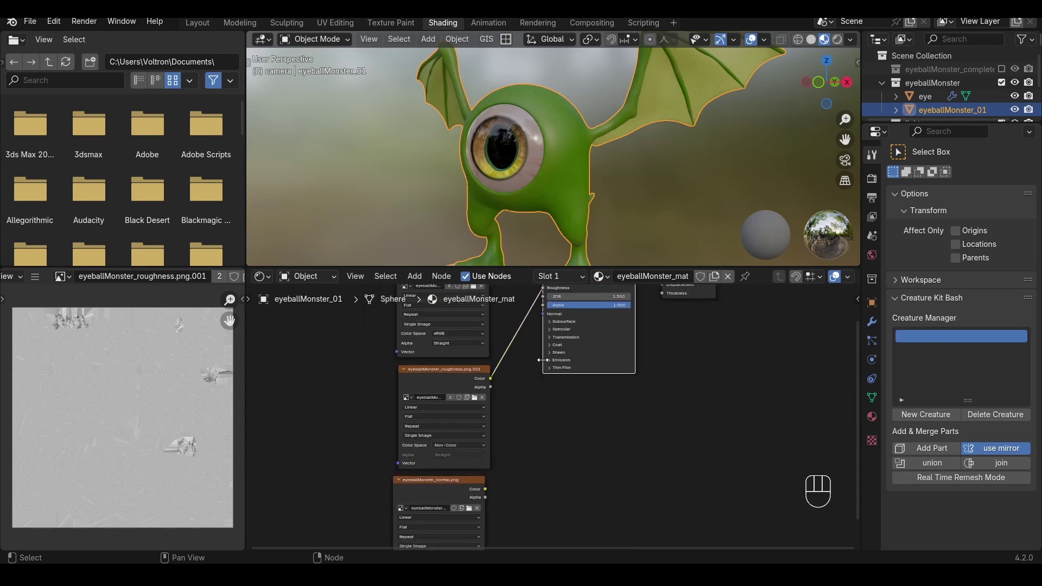
key("g")
left_click(543, 418)
middle_click_drag(711, 451, 719, 394)
scroll(542, 412, "up", 2)
Link the normal texture directly to the BSDF Normal input, check the model, then cut that link
left_click_drag(462, 449, 546, 347)
middle_click_drag(534, 218, 561, 207, "alt")
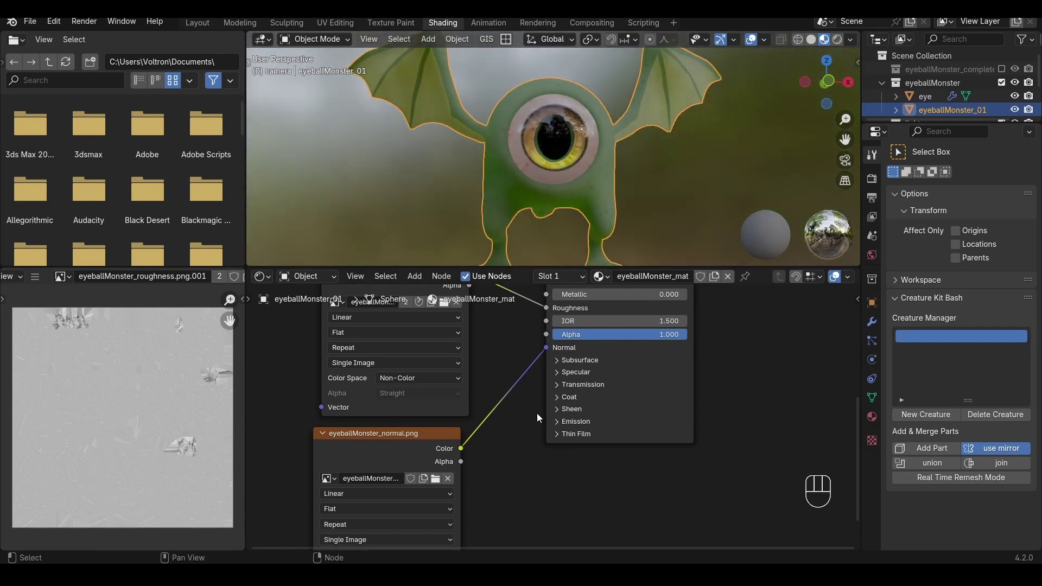
right_click_drag(488, 374, 512, 434, "ctrl")
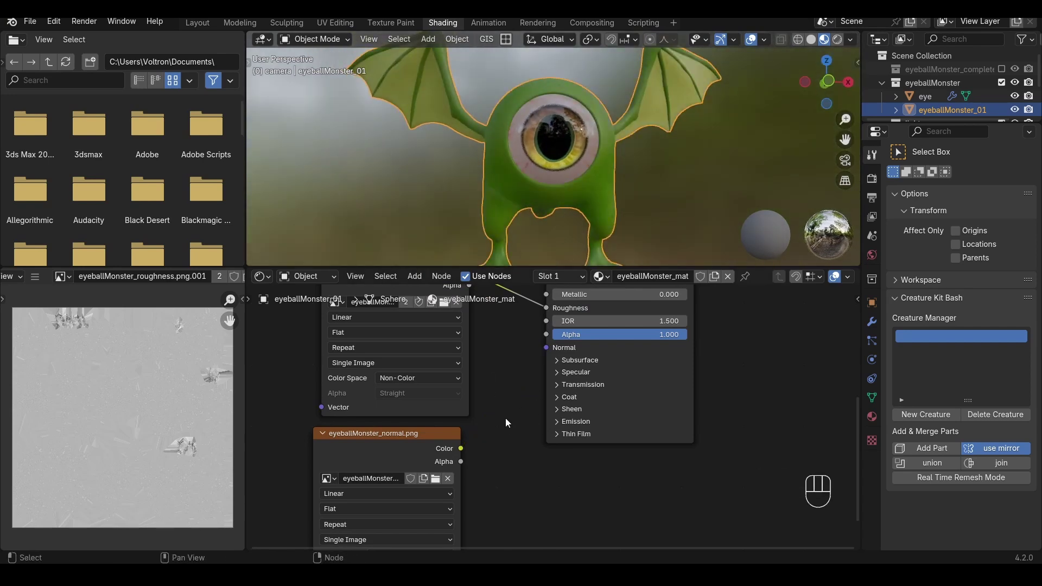
Shift the Principled BSDF right and insert a Normal Map node fed by the normal texture's Color
key("g")
left_click(741, 392)
left_click(418, 278)
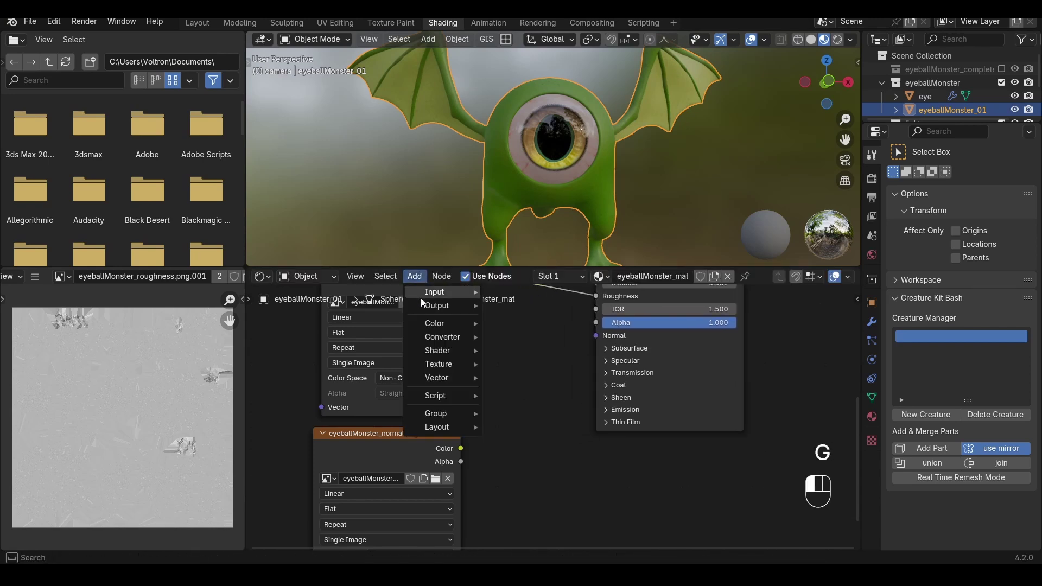
mouse_move(444, 379)
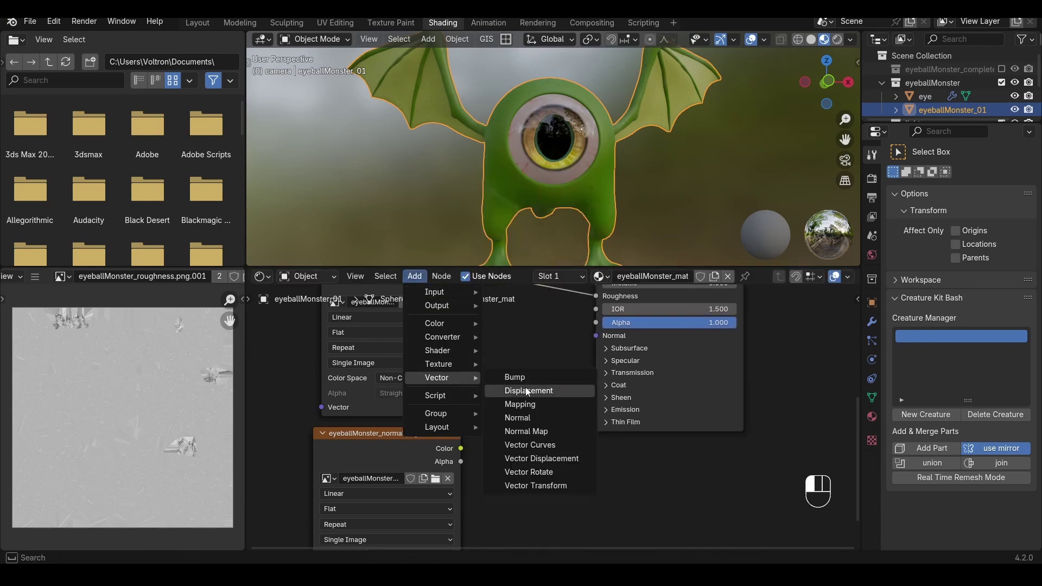
left_click(555, 426)
left_click(482, 359)
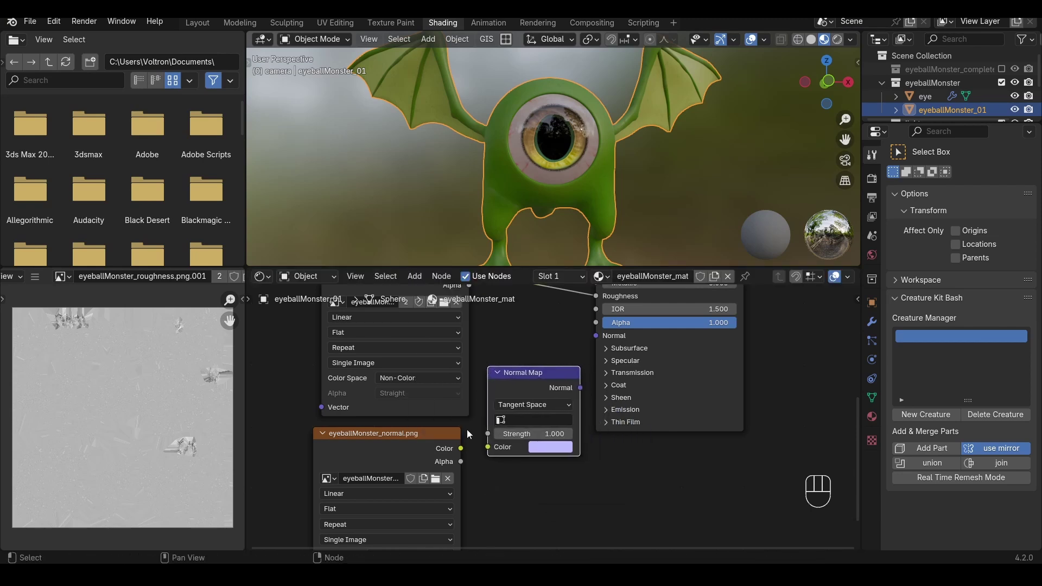
left_click_drag(461, 448, 488, 447)
left_click_drag(532, 390, 598, 341)
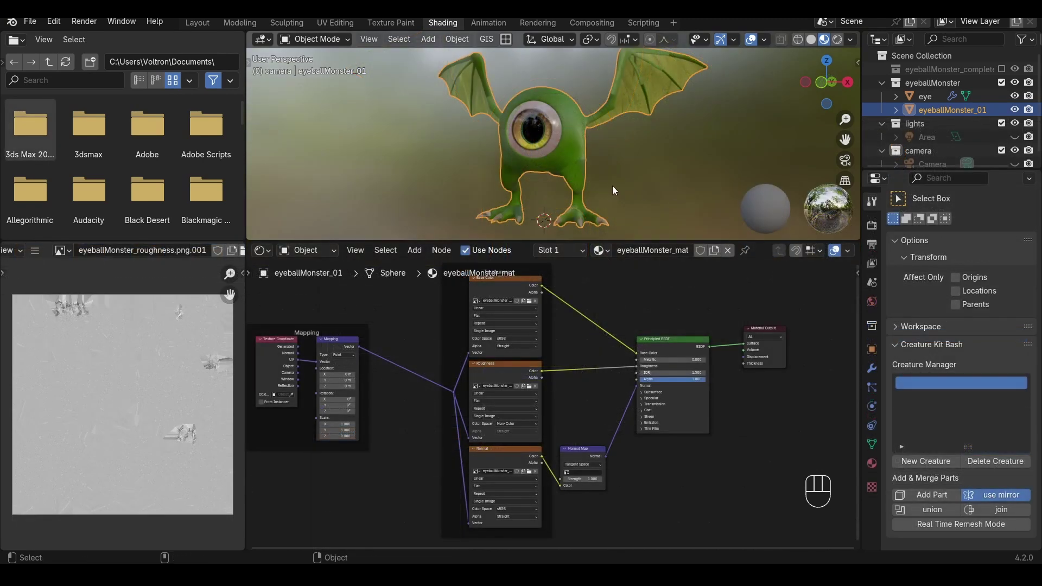
Compare the roughness texture with color space sRGB, then set it back to Non-Color
middle_click_drag(506, 180, 559, 175)
scroll(596, 170, "up", 6)
scroll(555, 174, "down", 6)
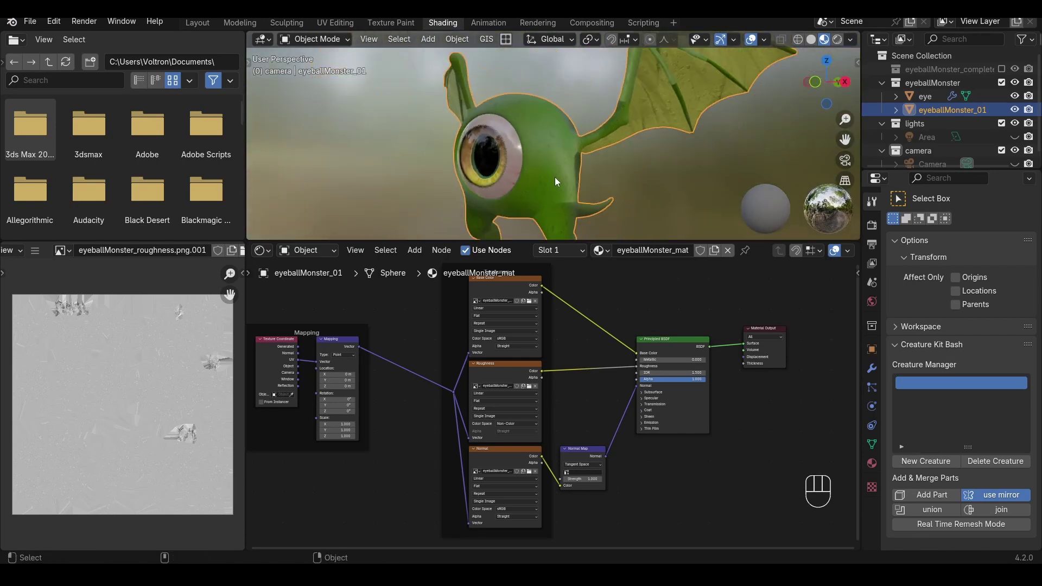
scroll(578, 315, "up", 4)
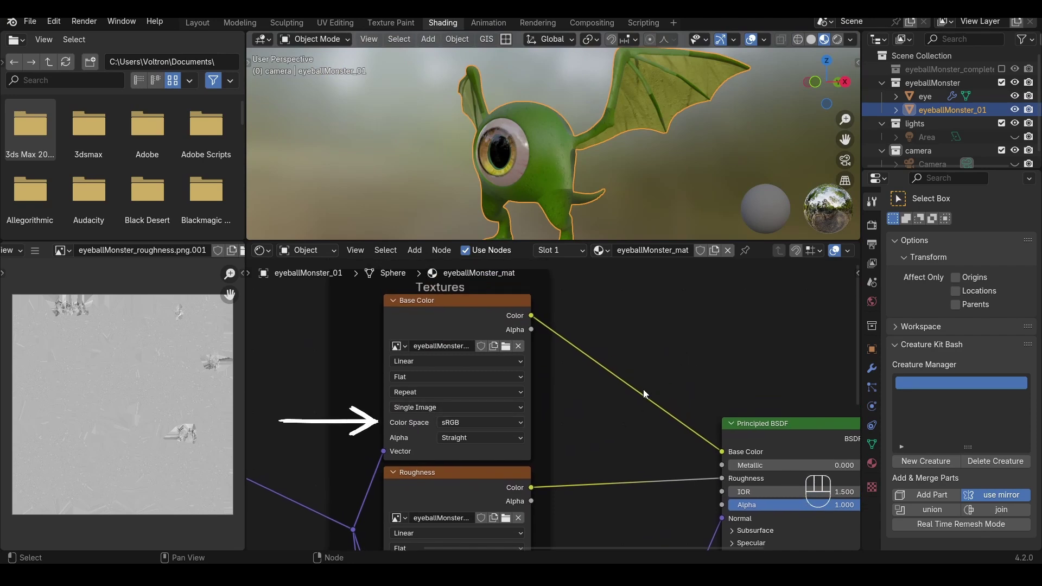
middle_click_drag(621, 488, 644, 362)
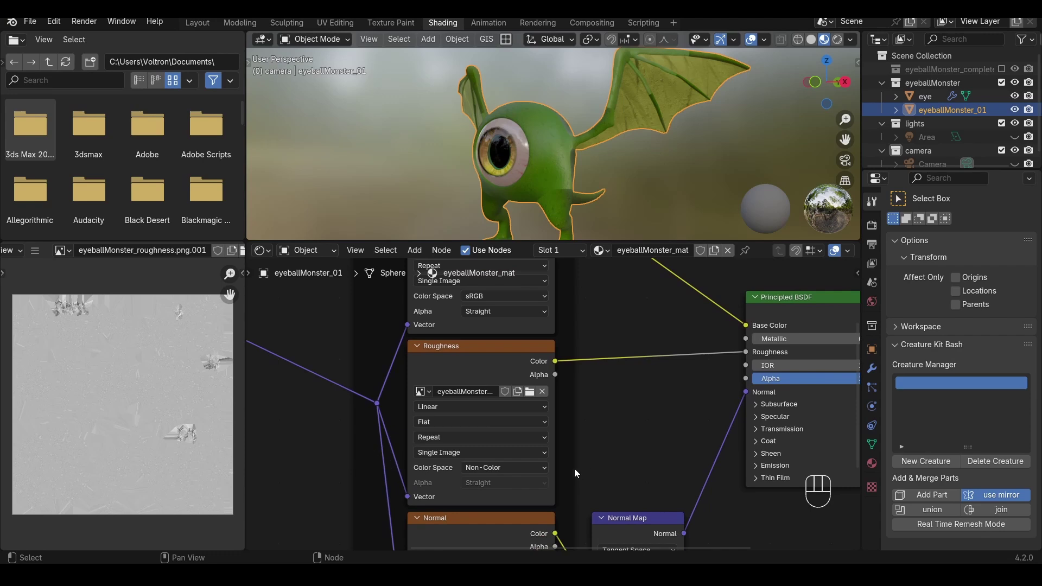
left_click(540, 468)
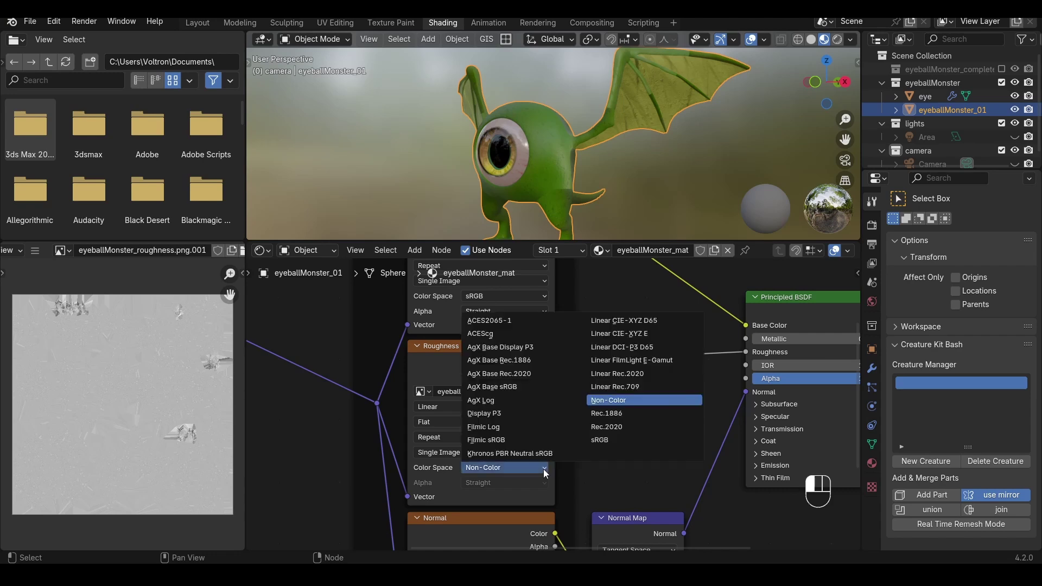
left_click(601, 438)
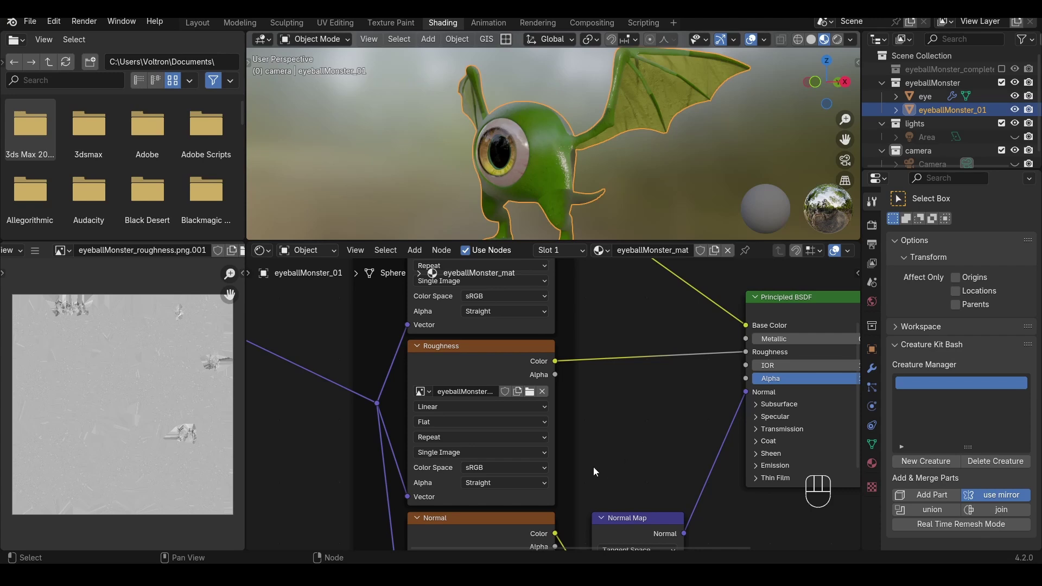
left_click(538, 468)
left_click(615, 402)
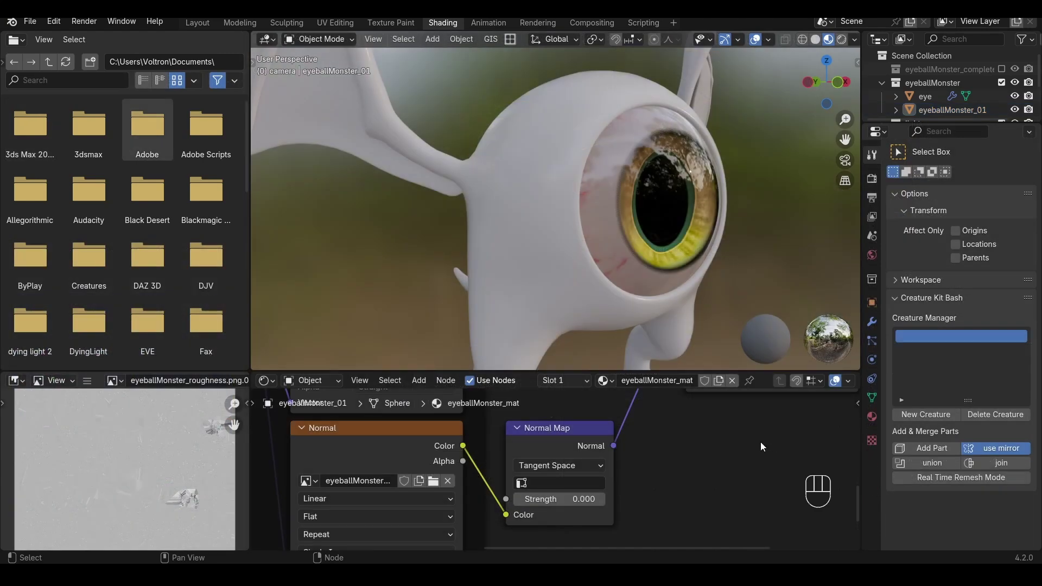
Try Normal Map strength at 1.620 instead of 0.710, then set the normal texture to Non-Color
key("shift")
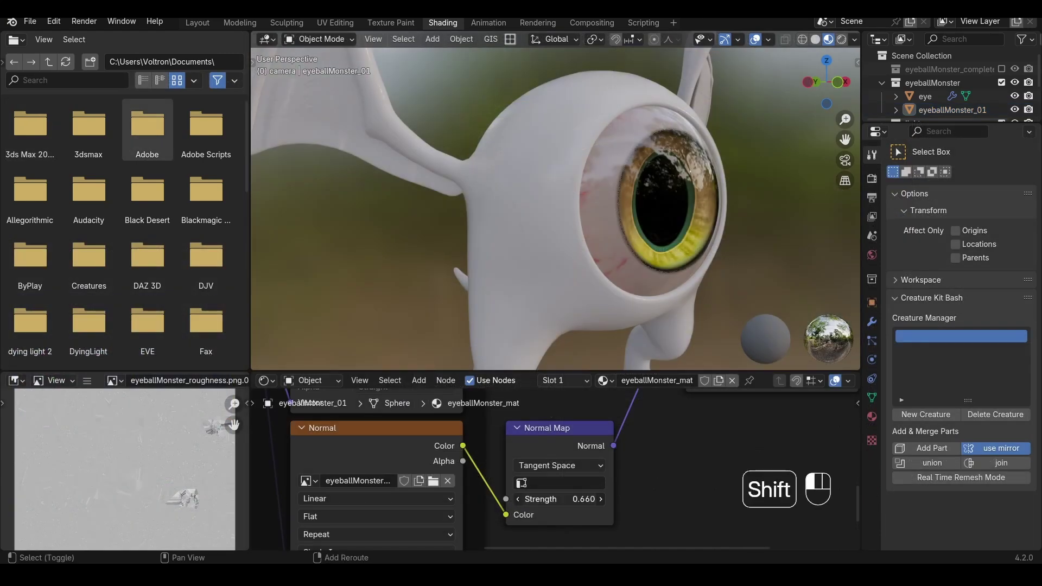
left_click_drag(560, 499, 559, 499, "shift")
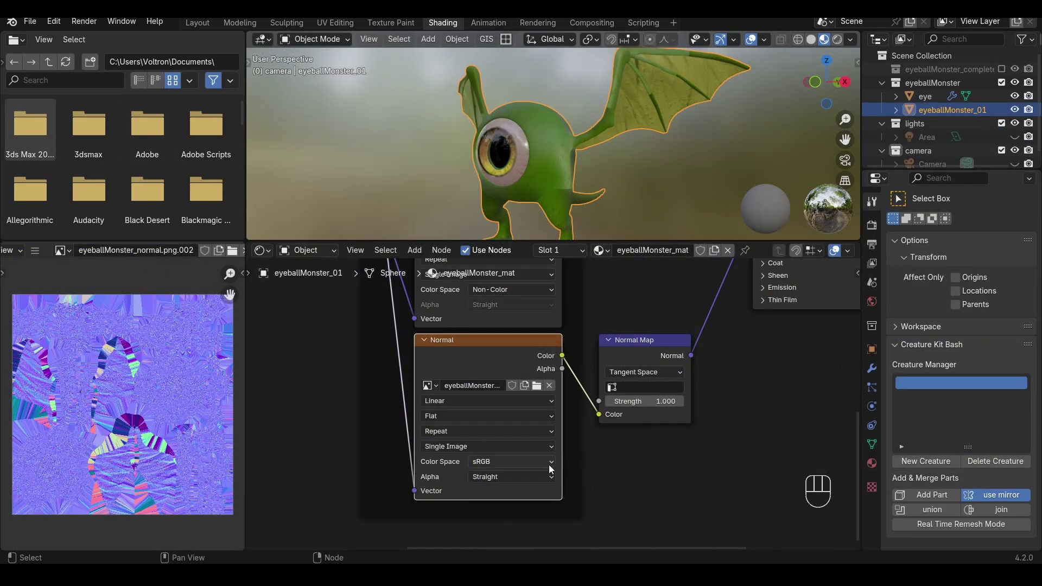
left_click(549, 464)
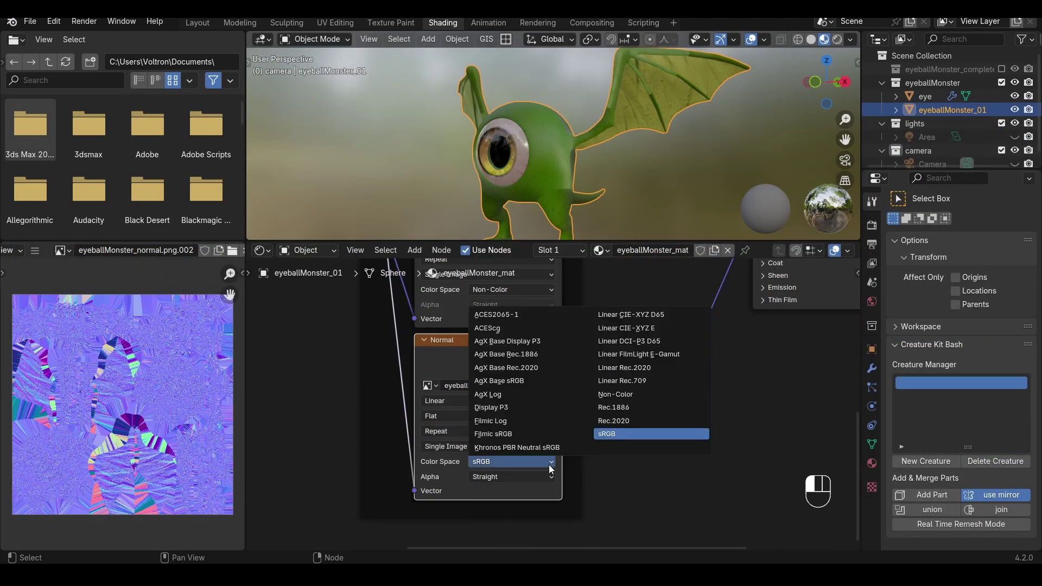
left_click(608, 395)
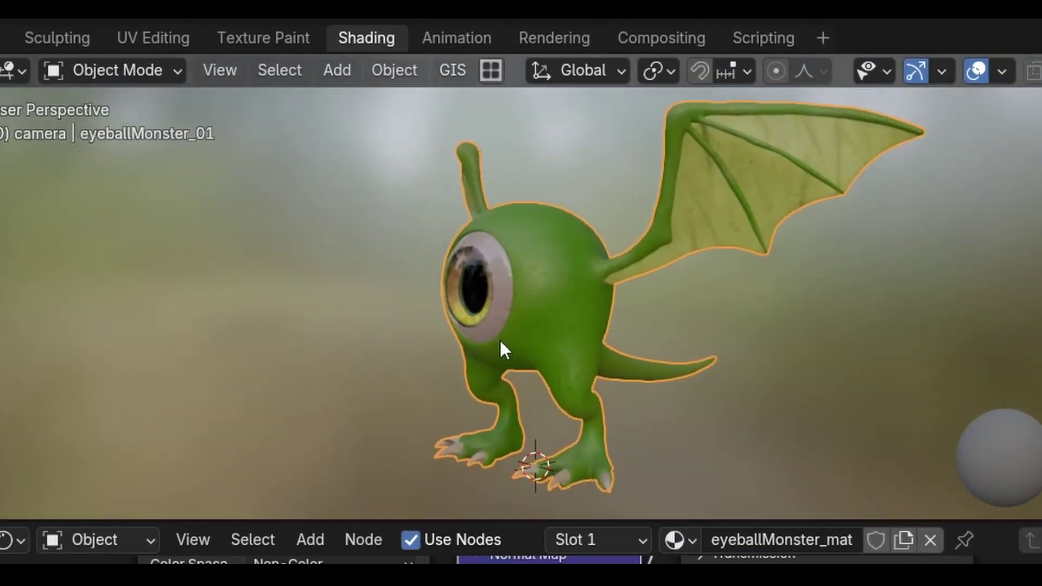
middle_click_drag(504, 341, 754, 335)
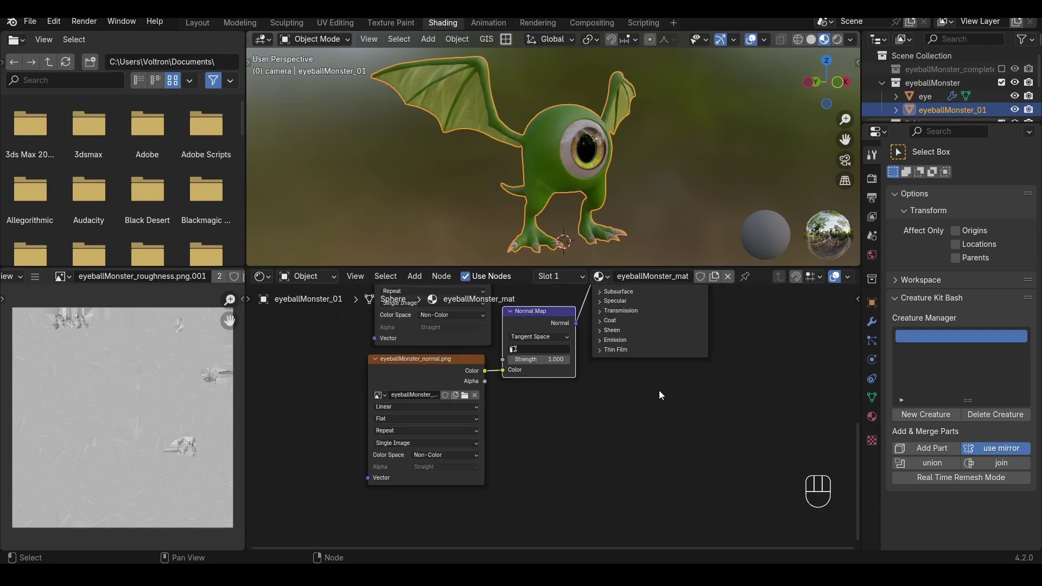
scroll(682, 455, "down", 5)
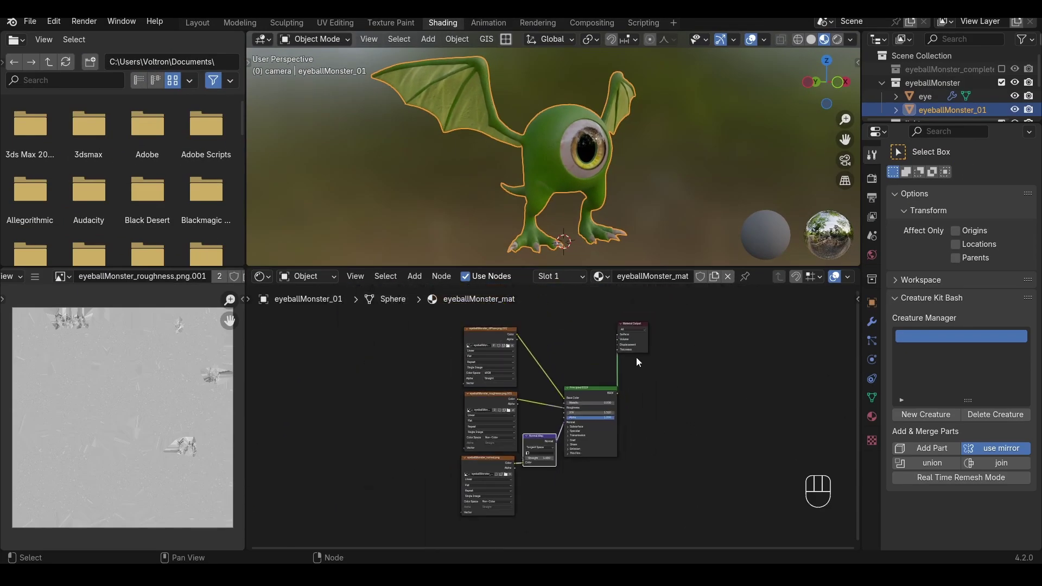
Delete the three hand-built image texture nodes and the Normal Map node
left_click_drag(637, 324, 661, 375)
left_click_drag(354, 313, 539, 509)
key("Delete")
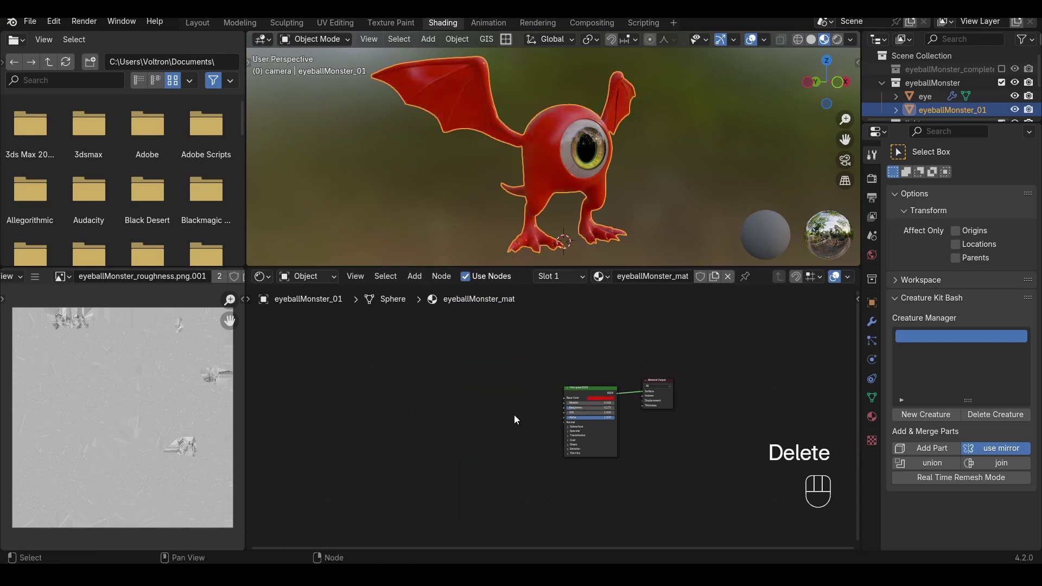
Rebuild the material with Ctrl+Shift+T from the three eyeballMonster textures via Principled Texture Setup
left_click(583, 386)
scroll(583, 386, "up", 1)
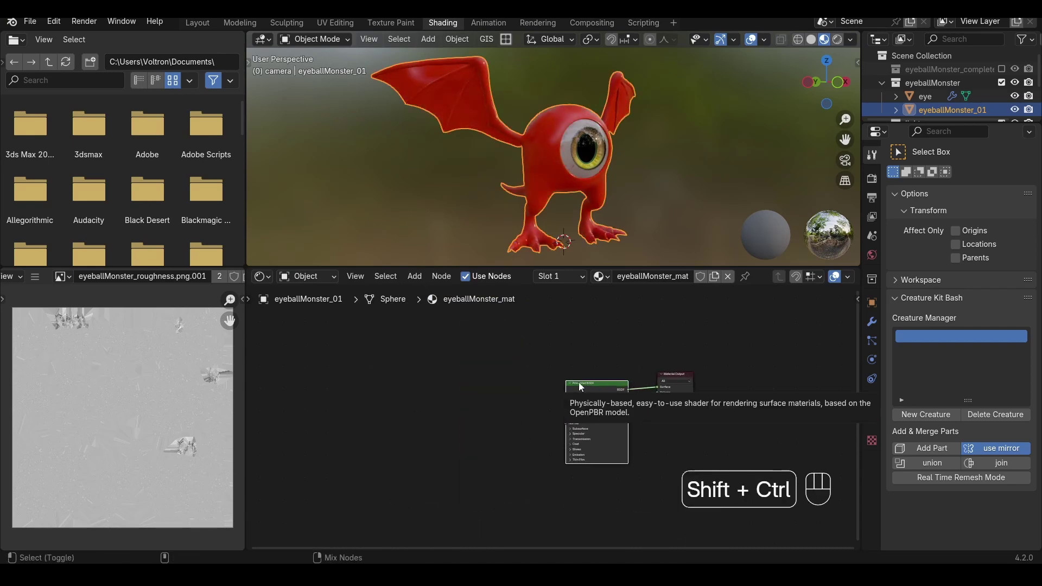
key("ctrl+shift+t")
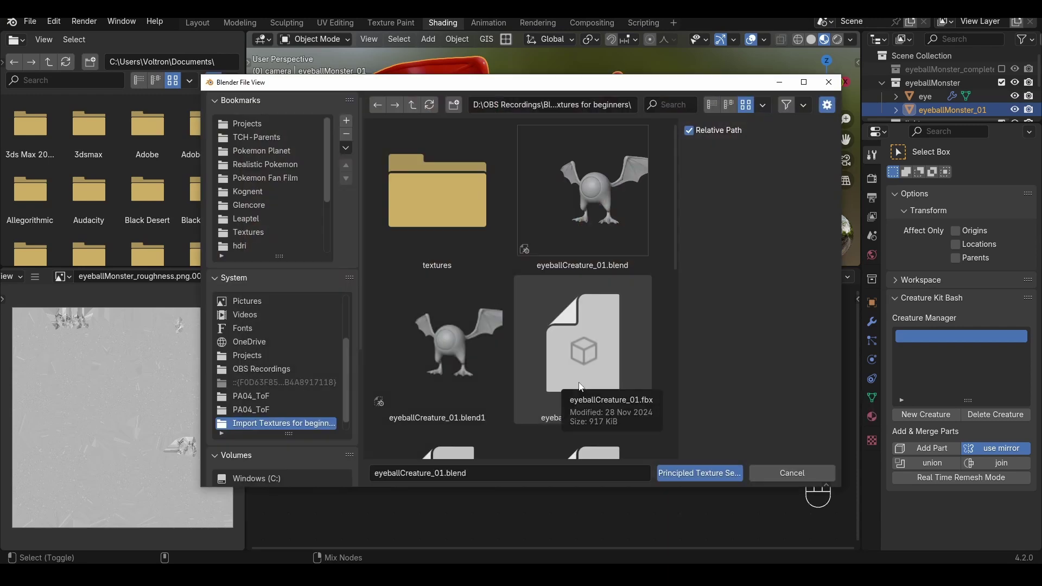
double_click(439, 231)
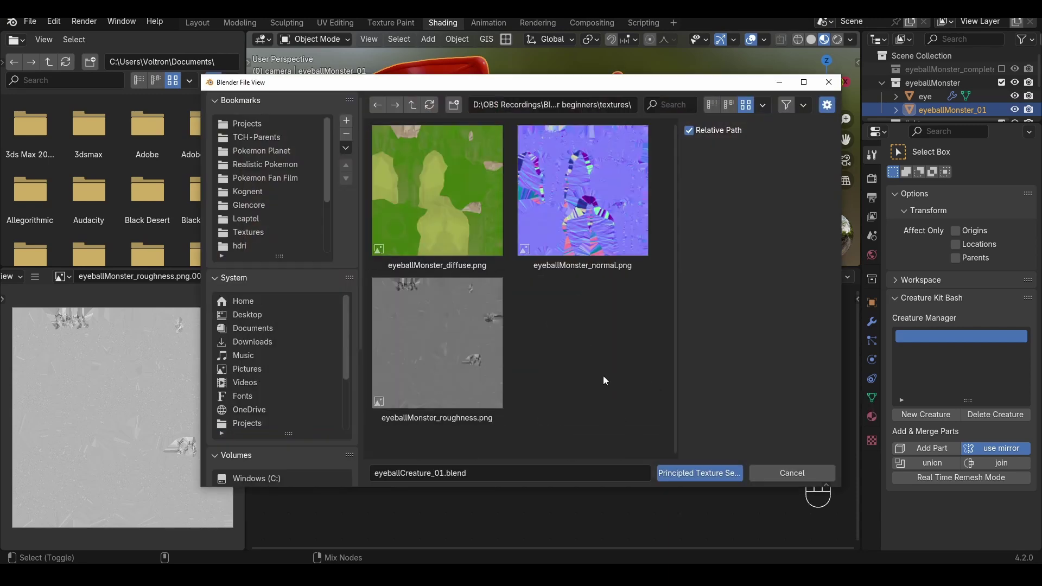
left_click_drag(639, 399, 391, 161)
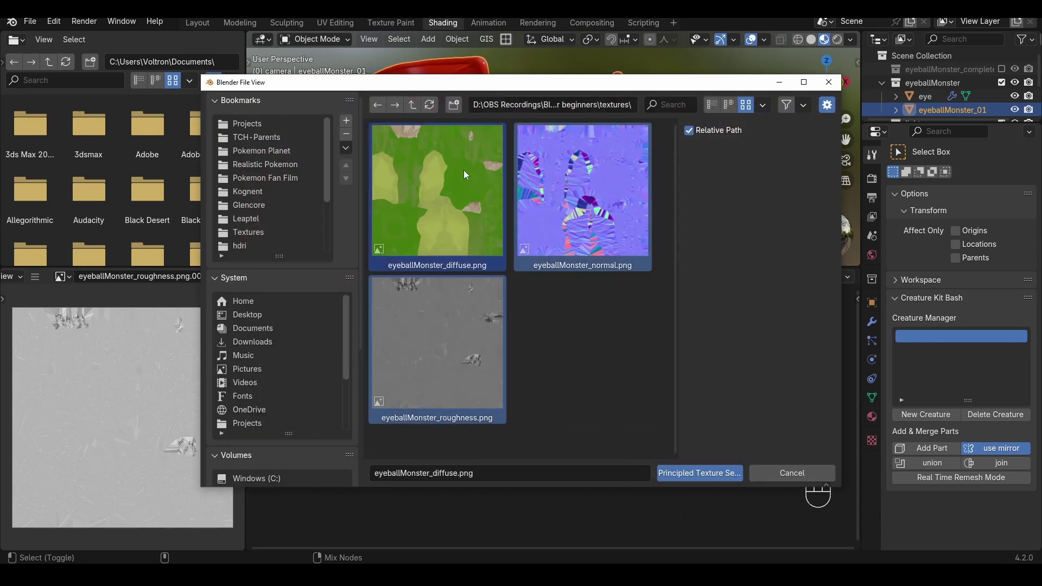
left_click(682, 473)
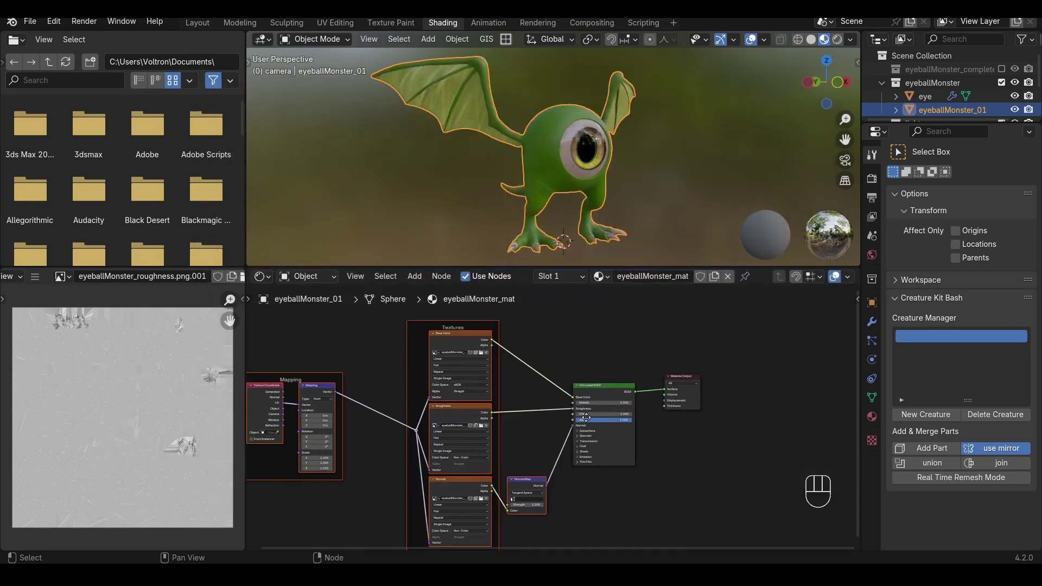
left_click(753, 489)
scroll(607, 452, "up", 4)
scroll(569, 409, "up", 2)
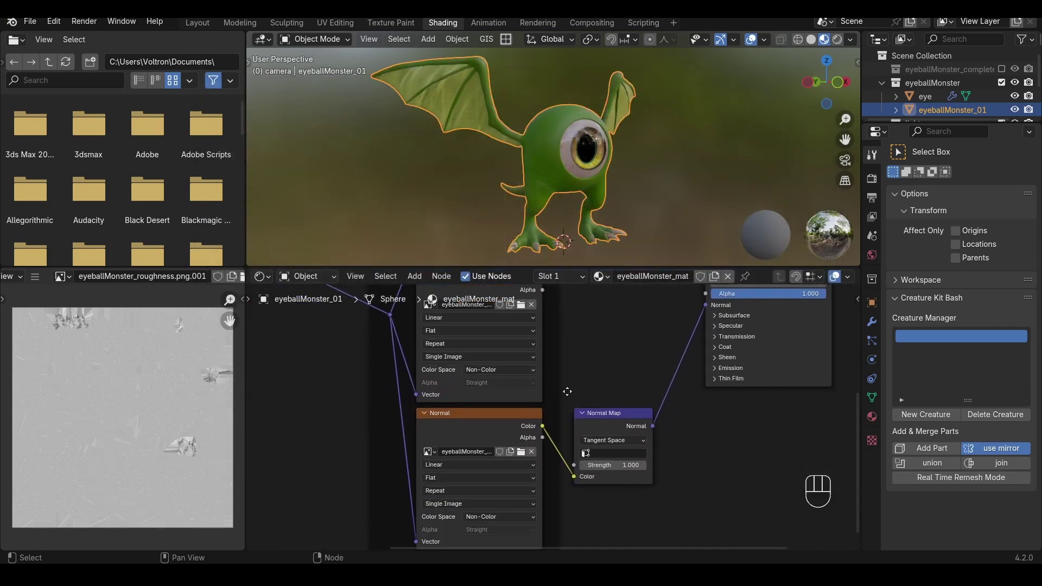
scroll(499, 438, "down", 3, "shift")
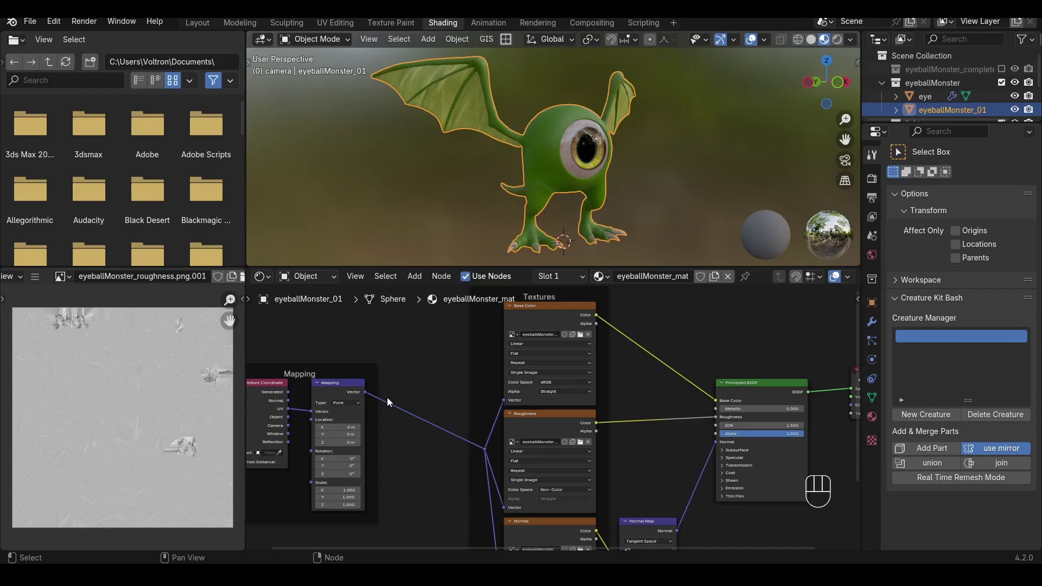
scroll(387, 397, "up", 2)
middle_click_drag(386, 397, 638, 346)
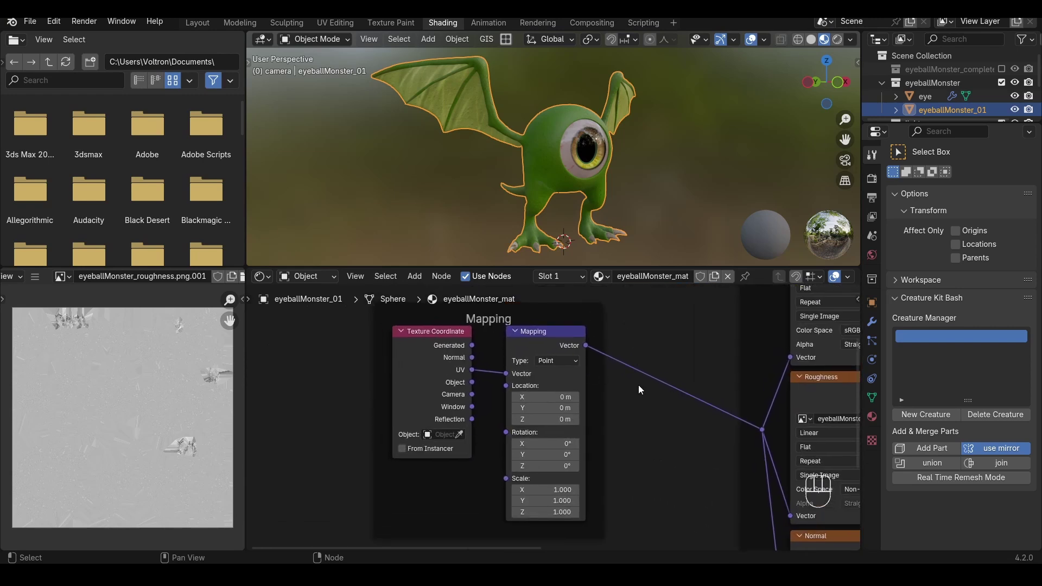